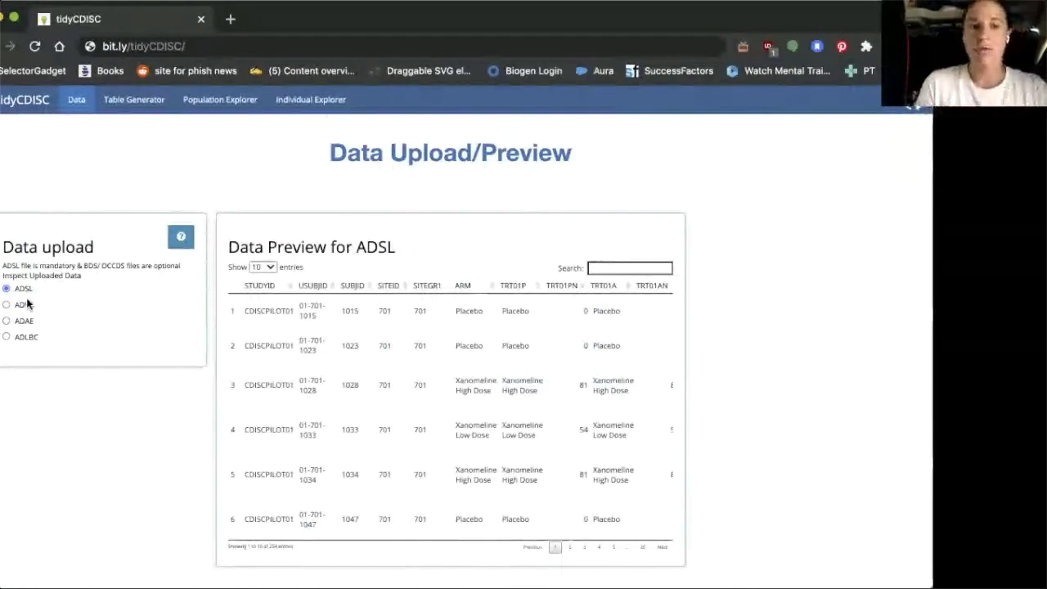
Preview the uploaded ADVS dataset and the ADAE dataset
left_click(14, 305)
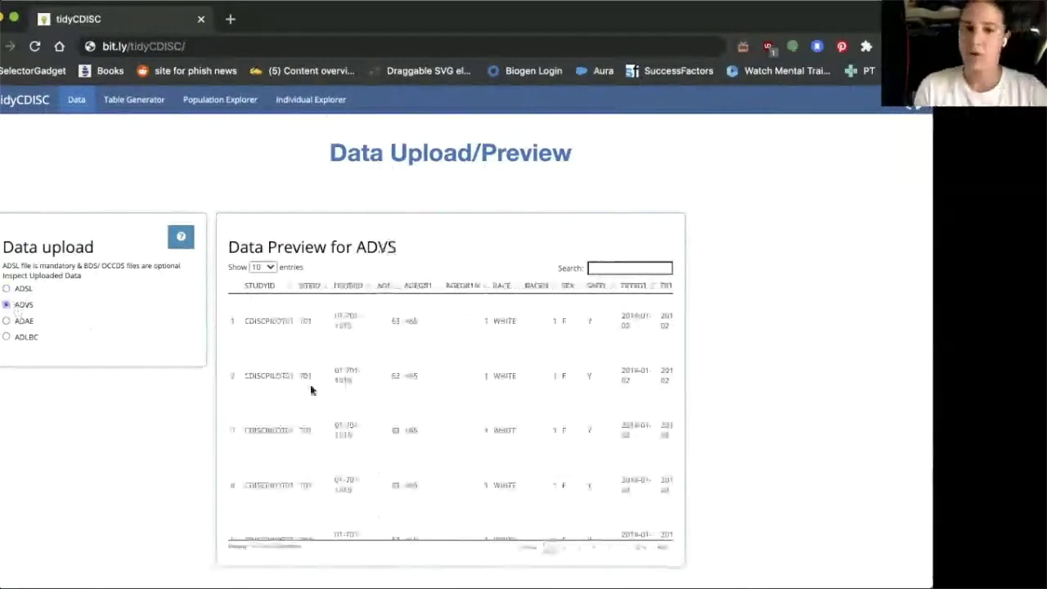
scroll(311, 390, "down", 1)
scroll(310, 390, "up", 1)
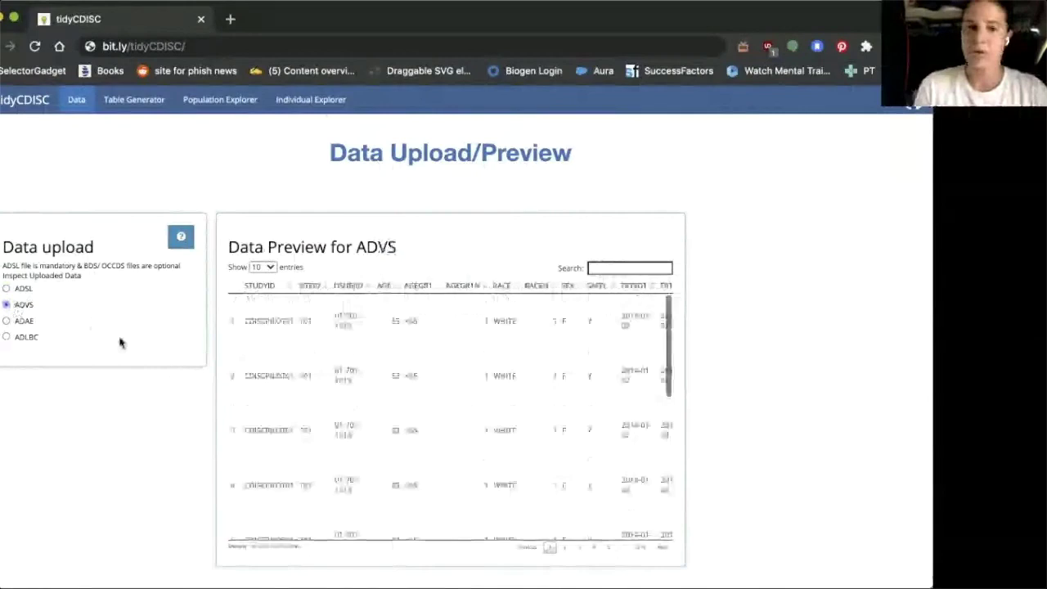
left_click(22, 322)
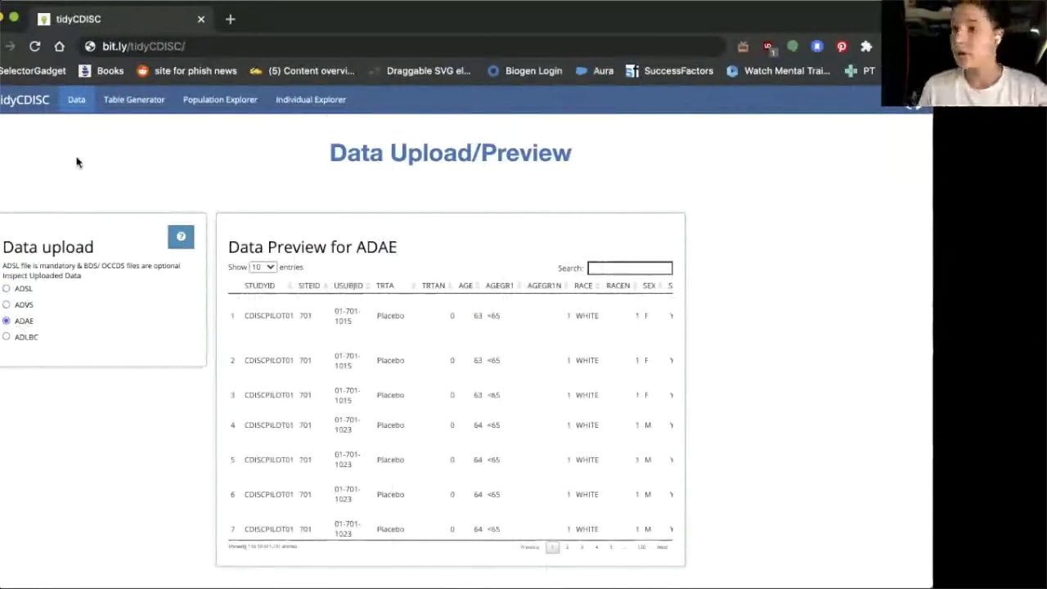
Open the Table Generator, view its guided help through the summary statistic blocks, and close the help
left_click(127, 106)
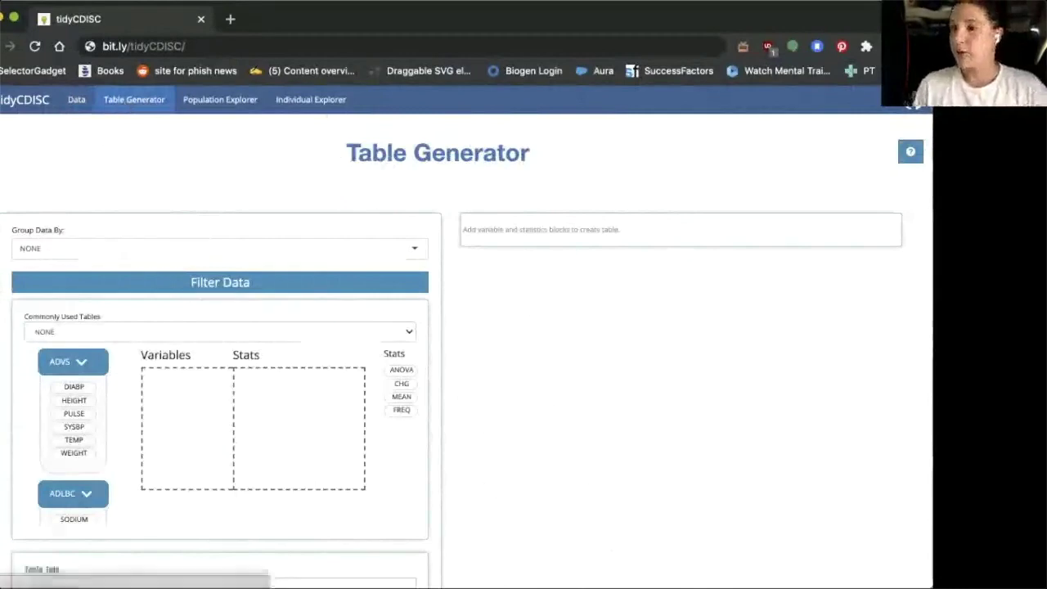
left_click(912, 160)
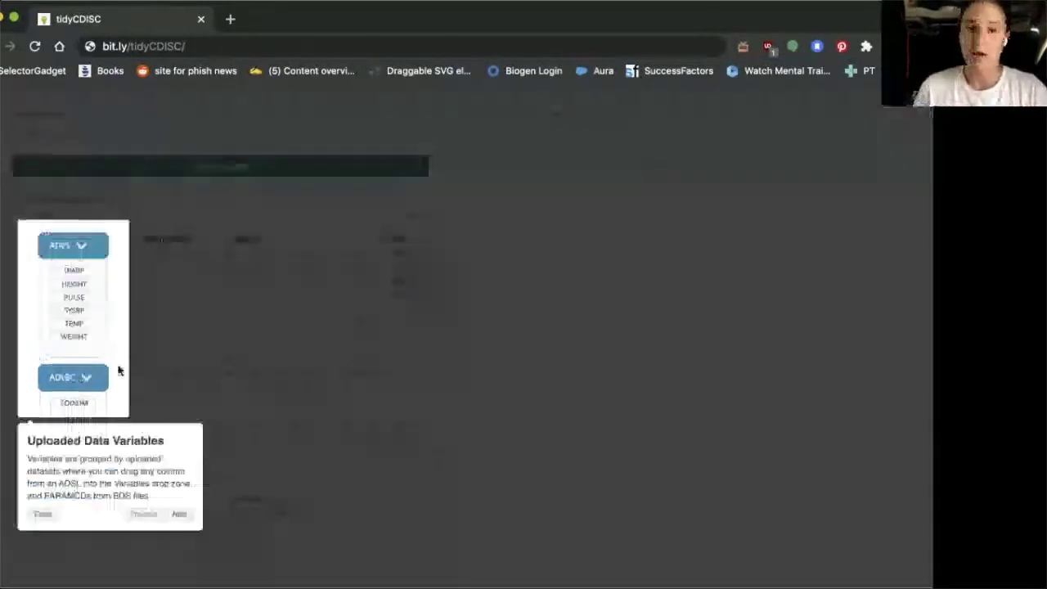
left_click(178, 514)
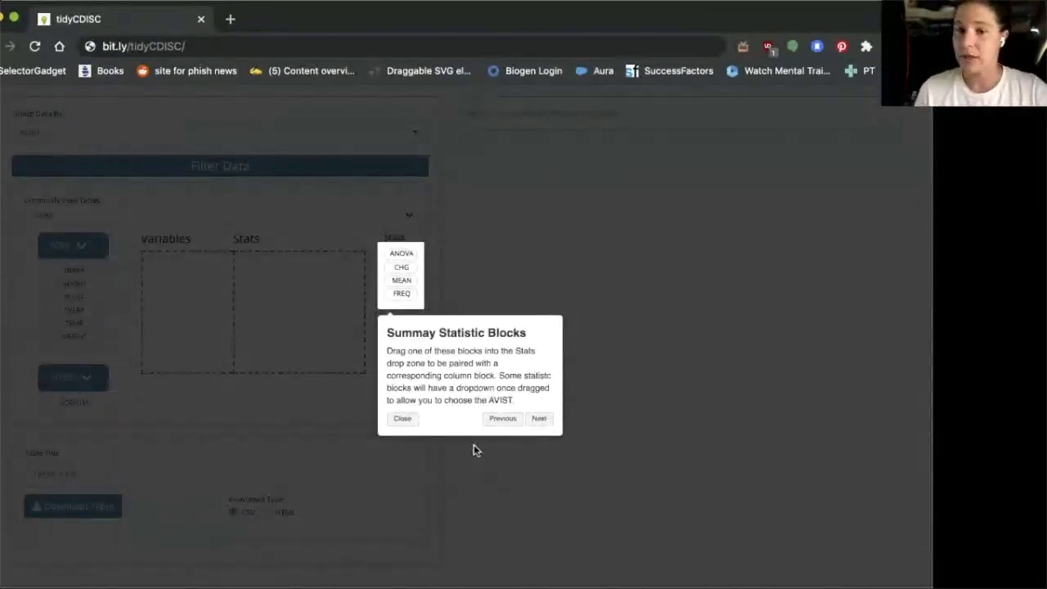
left_click(403, 420)
scroll(544, 399, "up", 3)
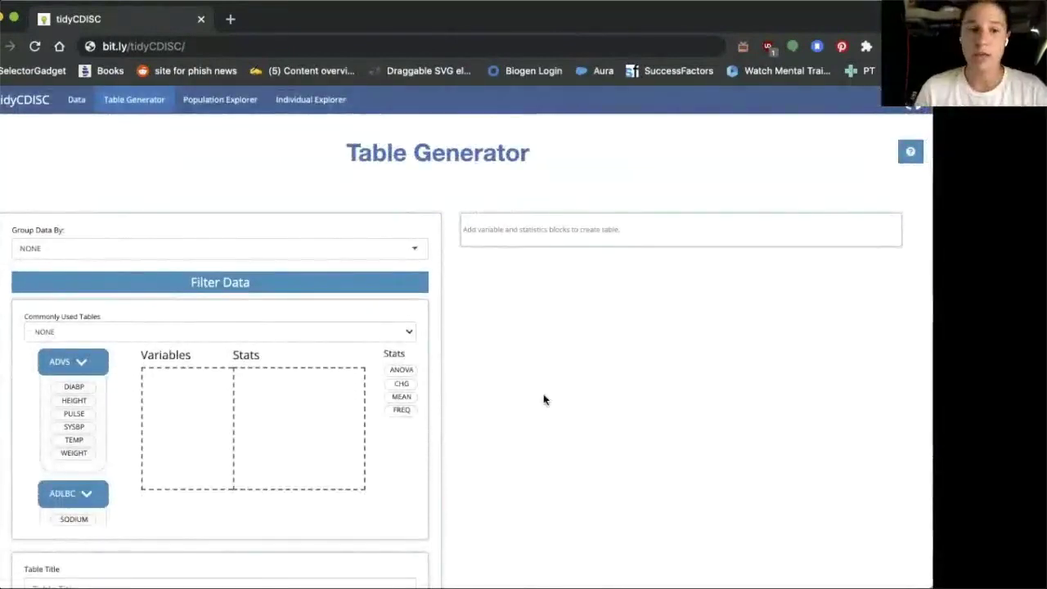
Collapse the ADLBC variable list and leave the ADVS variable list expanded
scroll(543, 399, "down", 1)
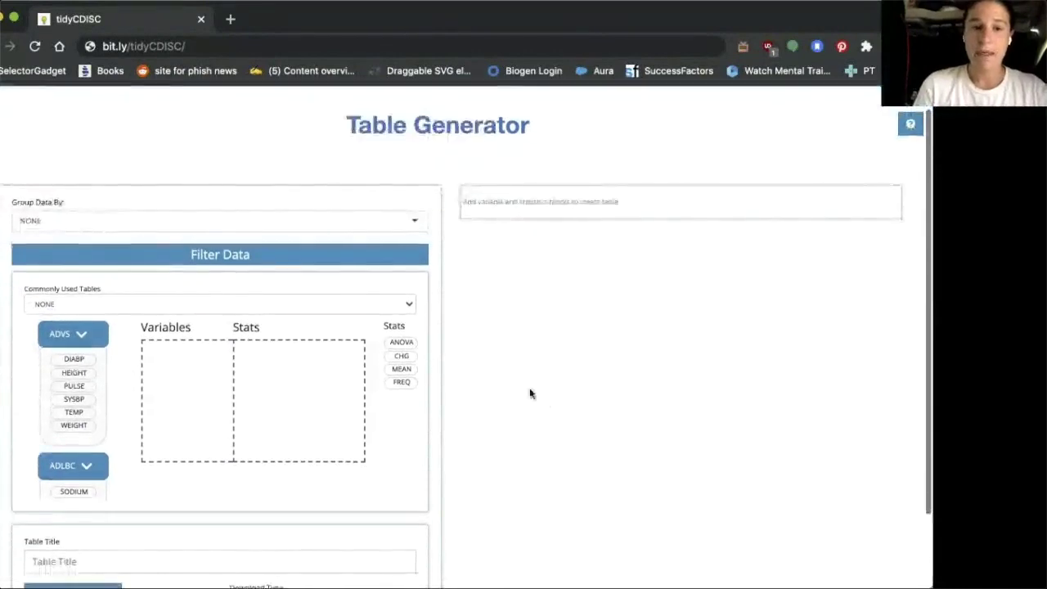
left_click(86, 336)
left_click(85, 368)
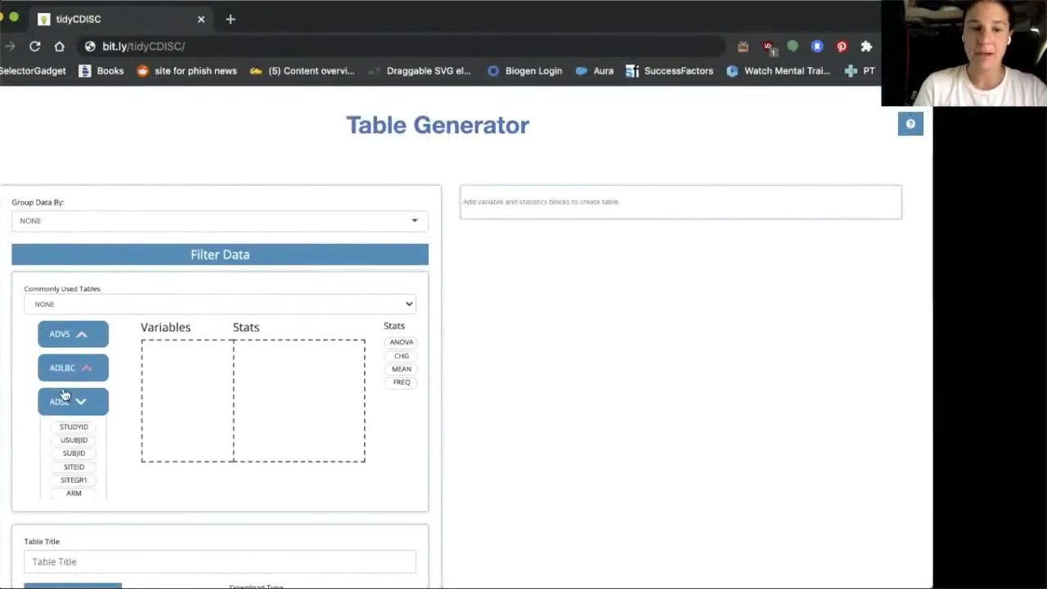
left_click(84, 337)
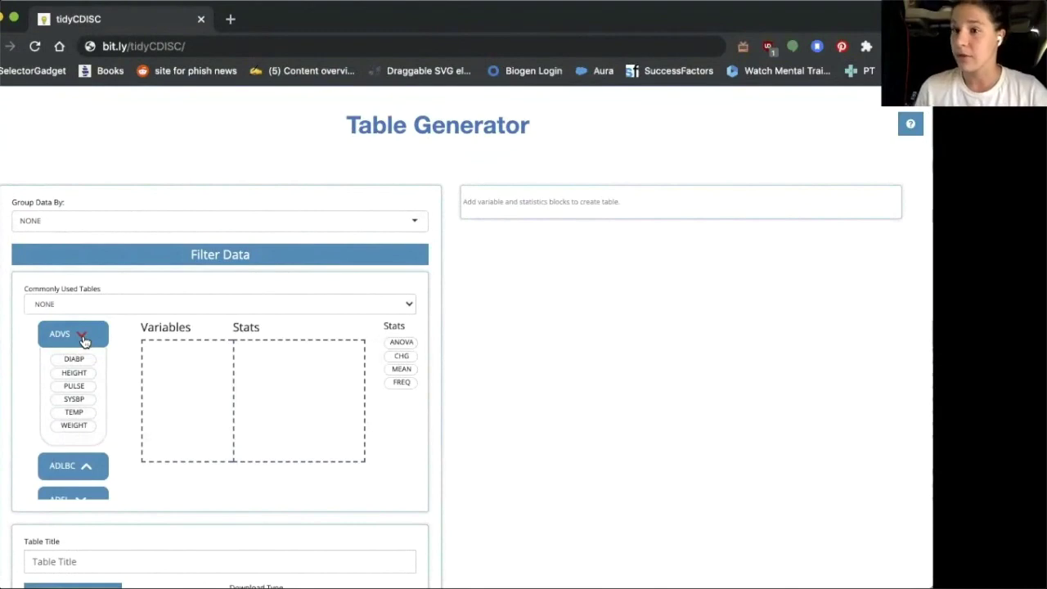
Add the DIABP variable from ADVS to the table, paired with the MEAN statistic at Week 6
left_click_drag(69, 357, 188, 359)
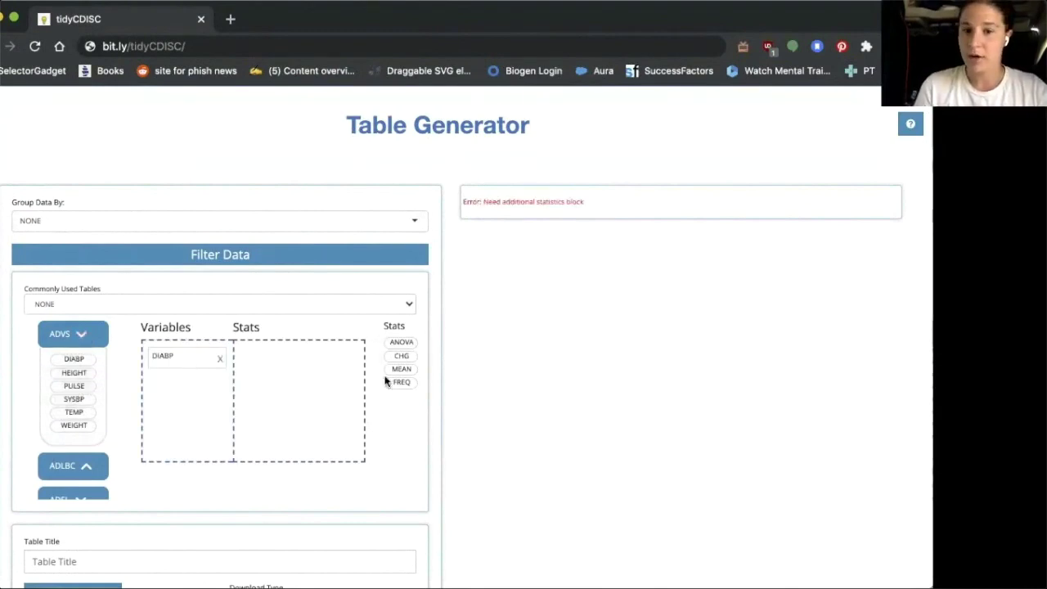
left_click_drag(393, 372, 292, 357)
left_click(292, 357)
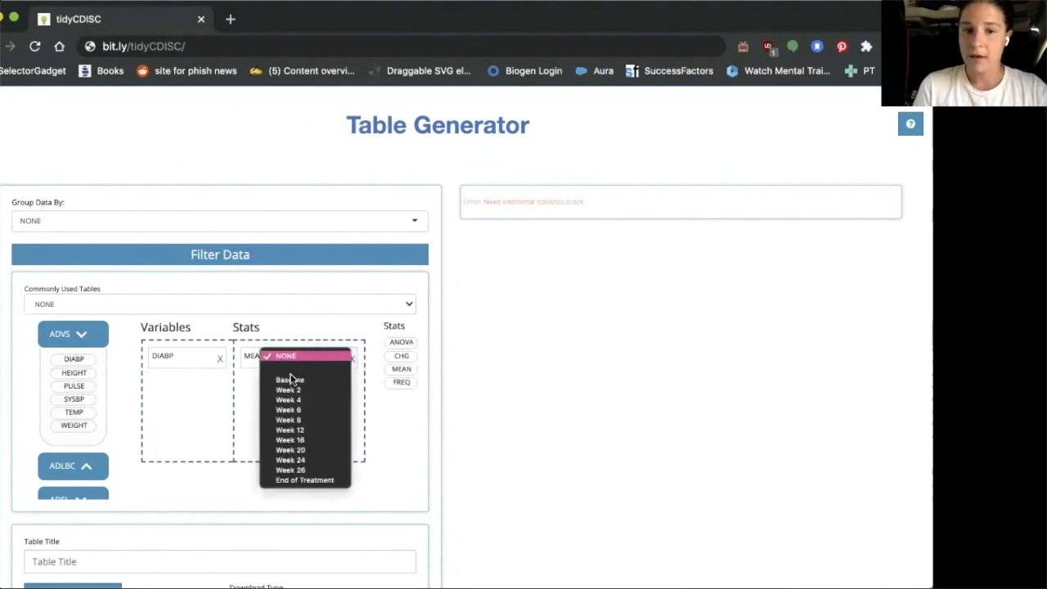
left_click(291, 409)
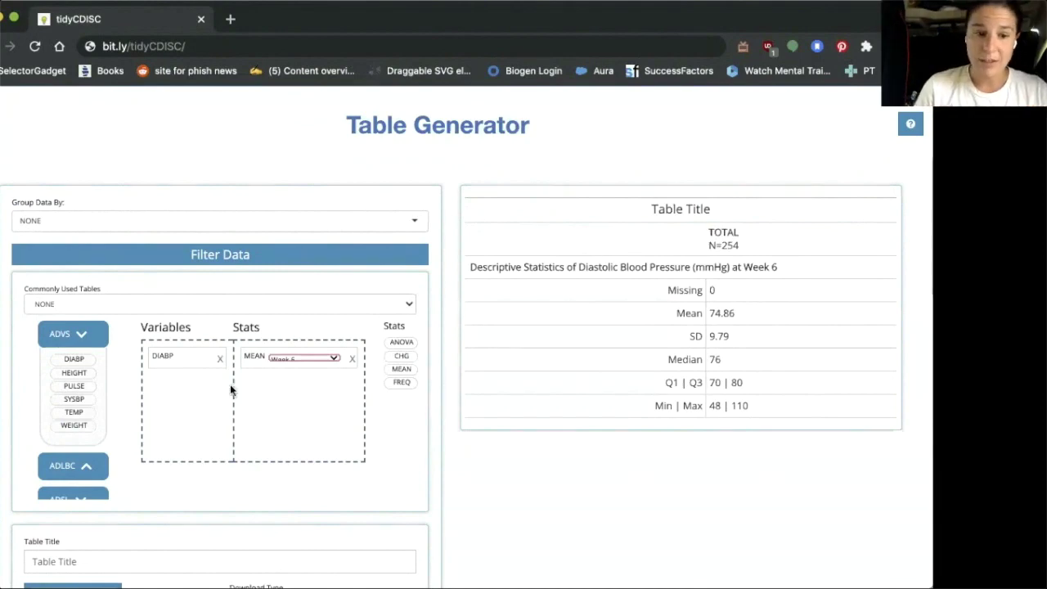
Collapse the ADVS list and add the RACE variable from ADSL, paired with the FREQ statistic
left_click(85, 336)
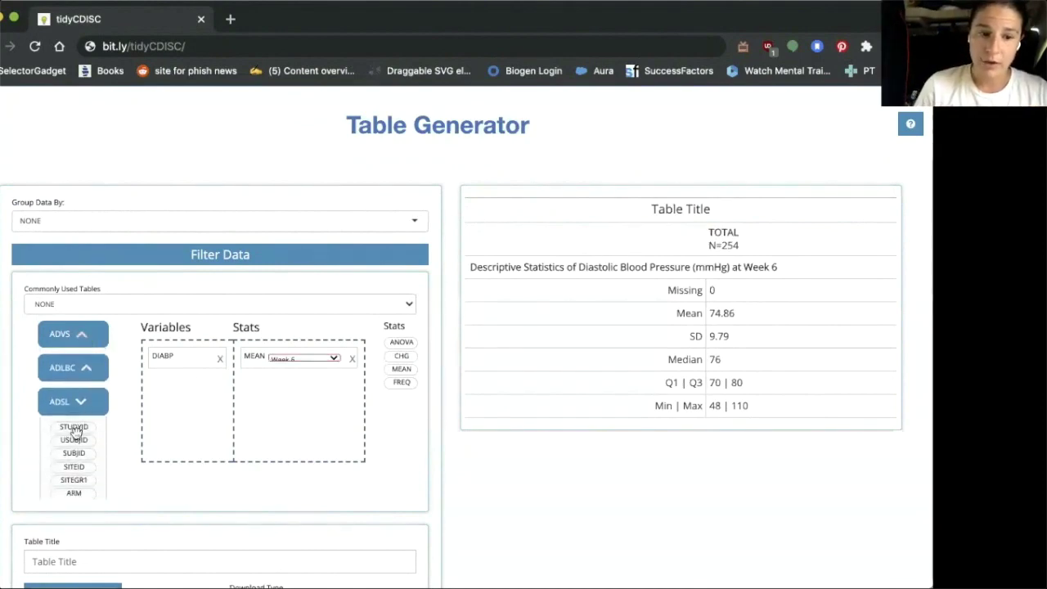
scroll(74, 433, "down", 5)
scroll(76, 433, "down", 3)
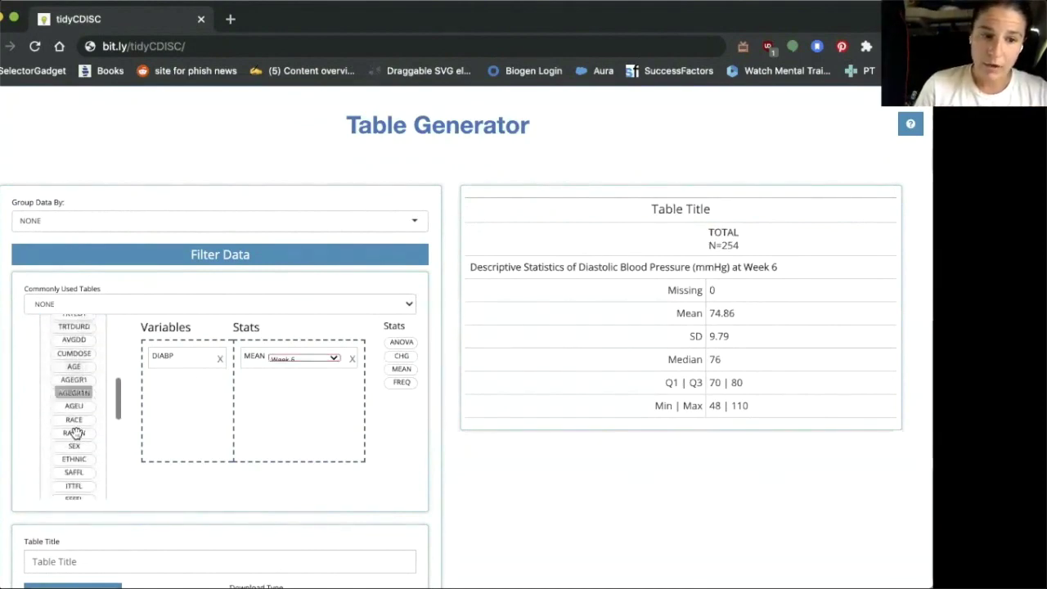
left_click_drag(74, 416, 197, 394)
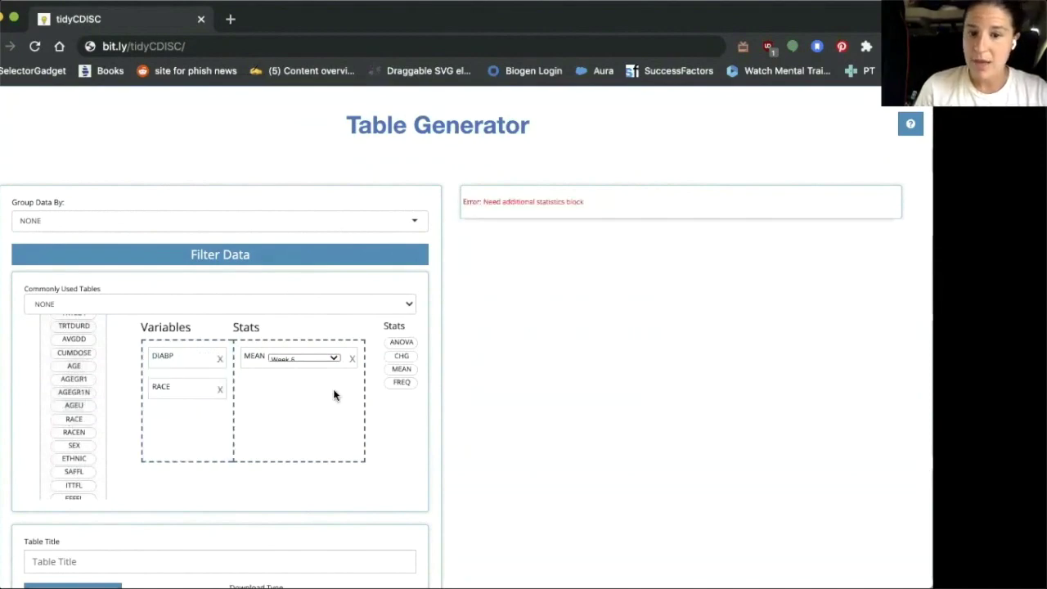
left_click_drag(401, 382, 325, 383)
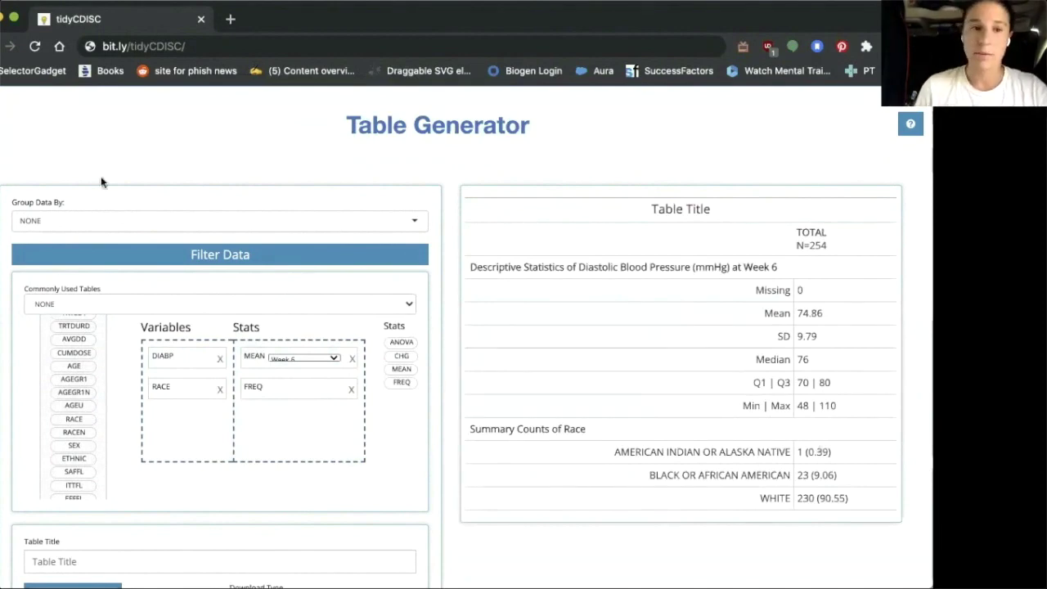
Group the table data by ARM
left_click(49, 222)
type("ARM")
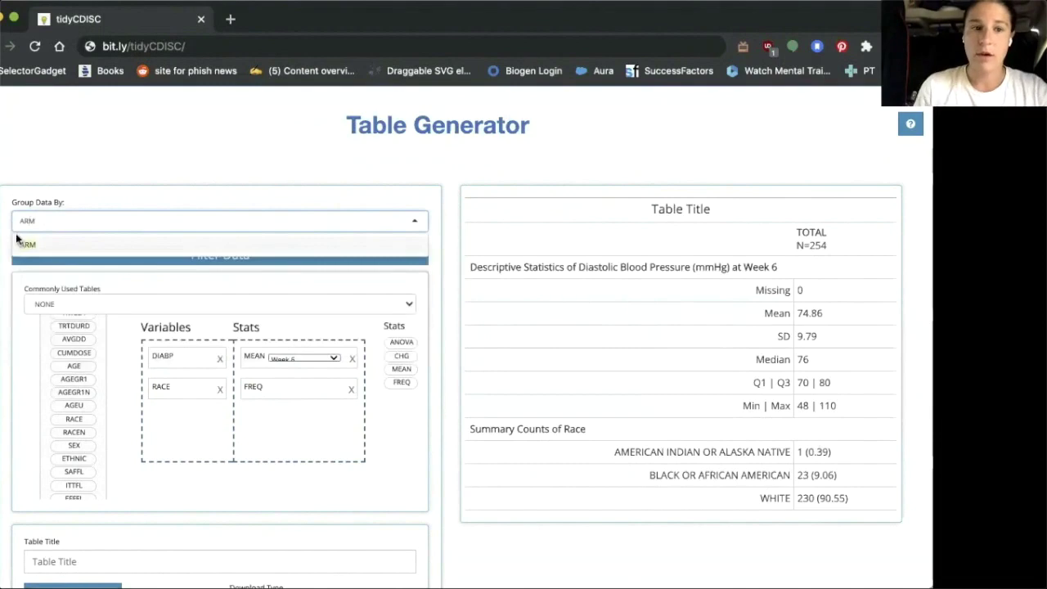
left_click(21, 245)
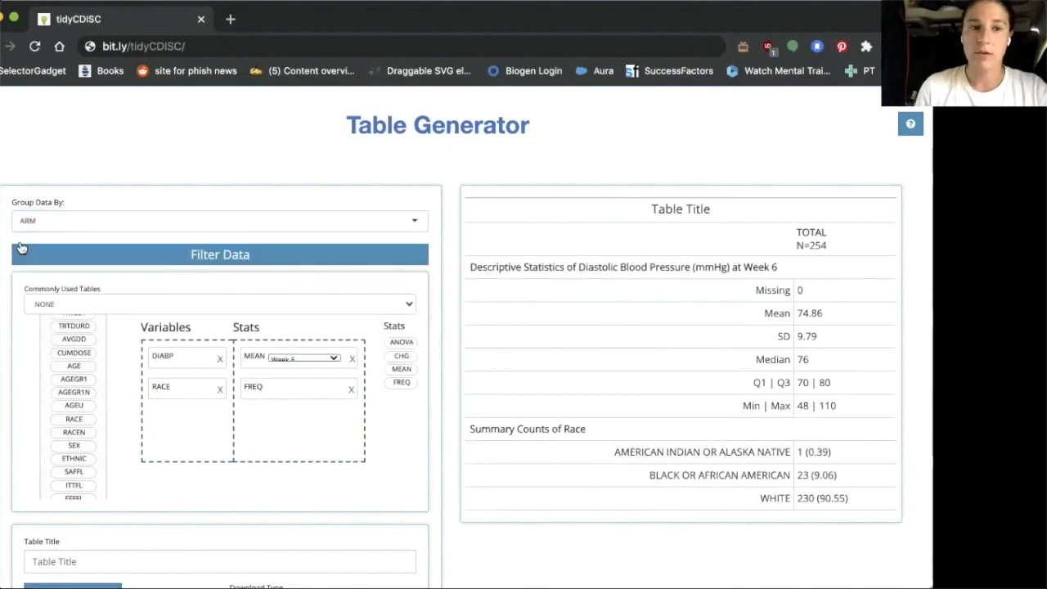
scroll(701, 243, "down", 1)
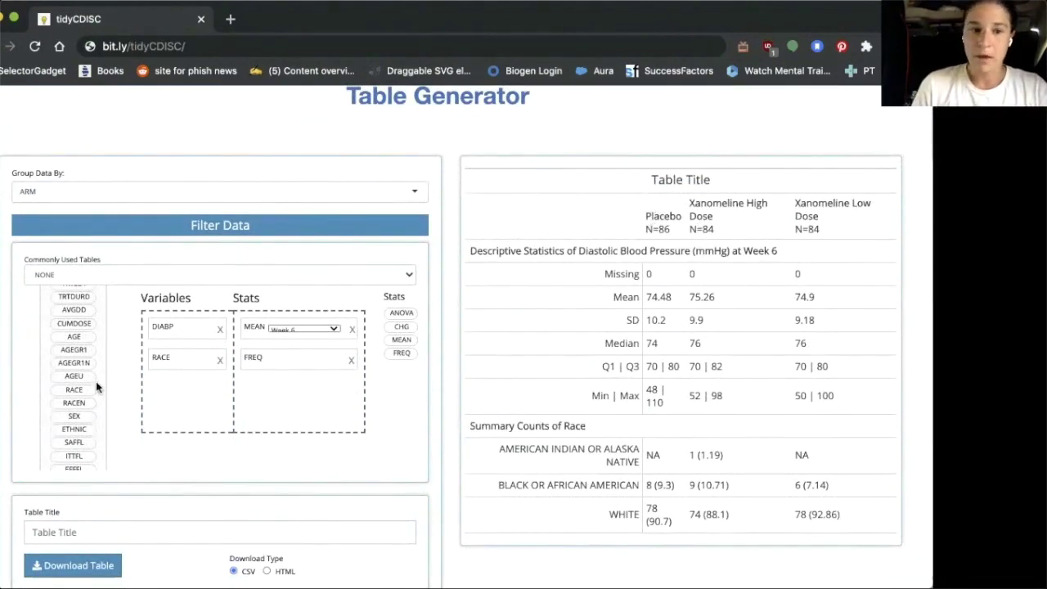
Add the SYSBP variable from ADVS, paired with the ANOVA statistic at Week 8, and review the resulting table
scroll(94, 381, "up", 5)
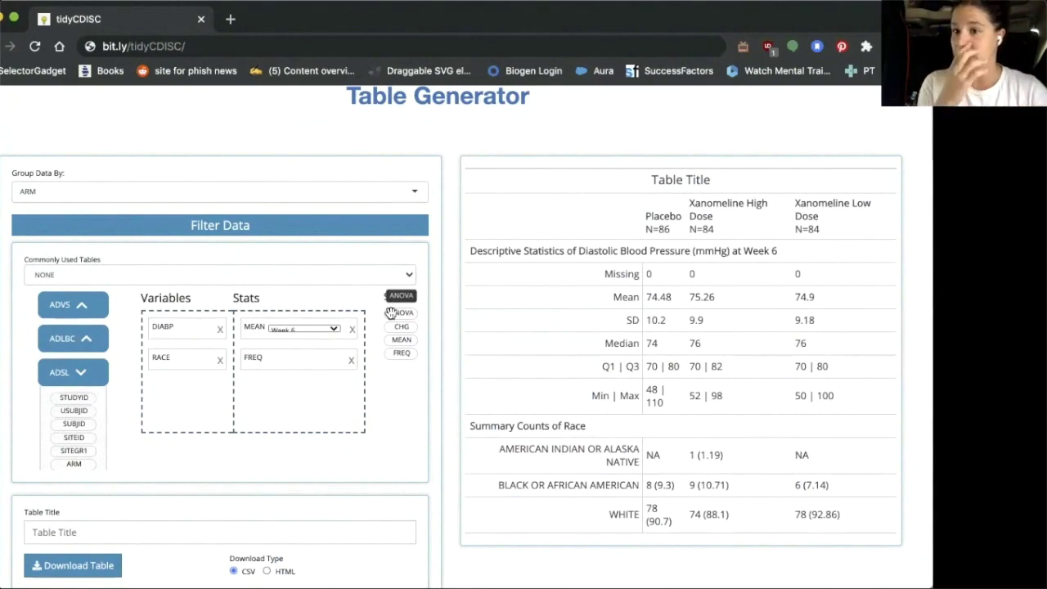
left_click(77, 307)
left_click_drag(59, 368, 163, 392)
left_click_drag(401, 313, 326, 391)
left_click(327, 390)
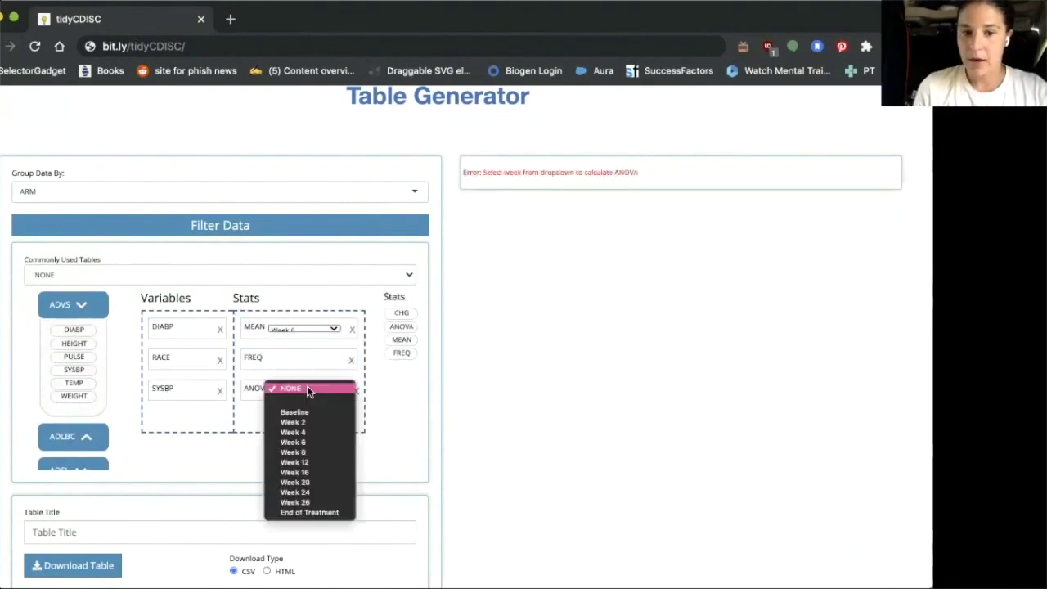
left_click(306, 450)
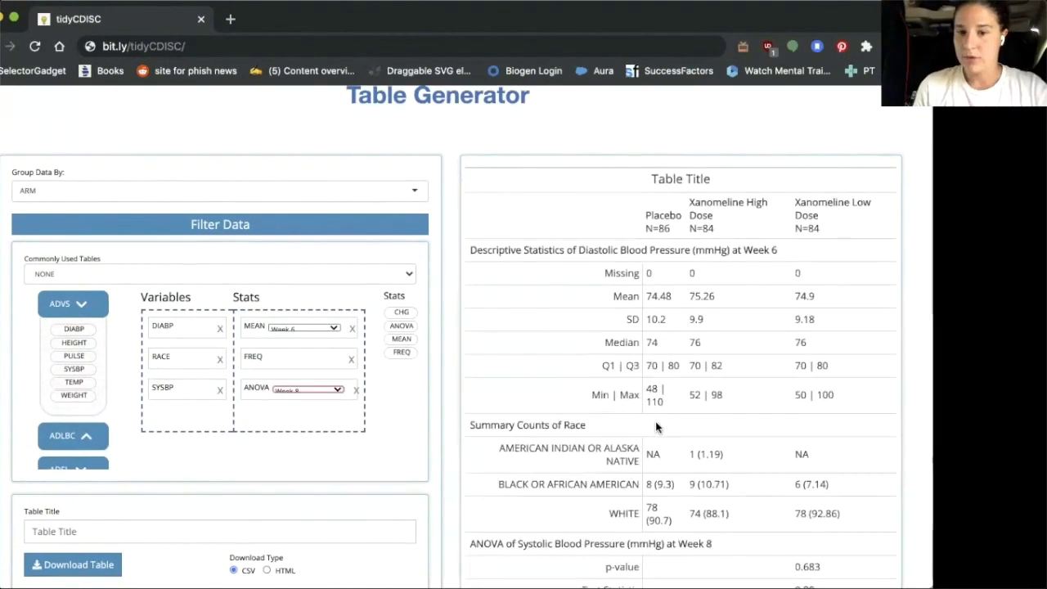
scroll(661, 427, "down", 2)
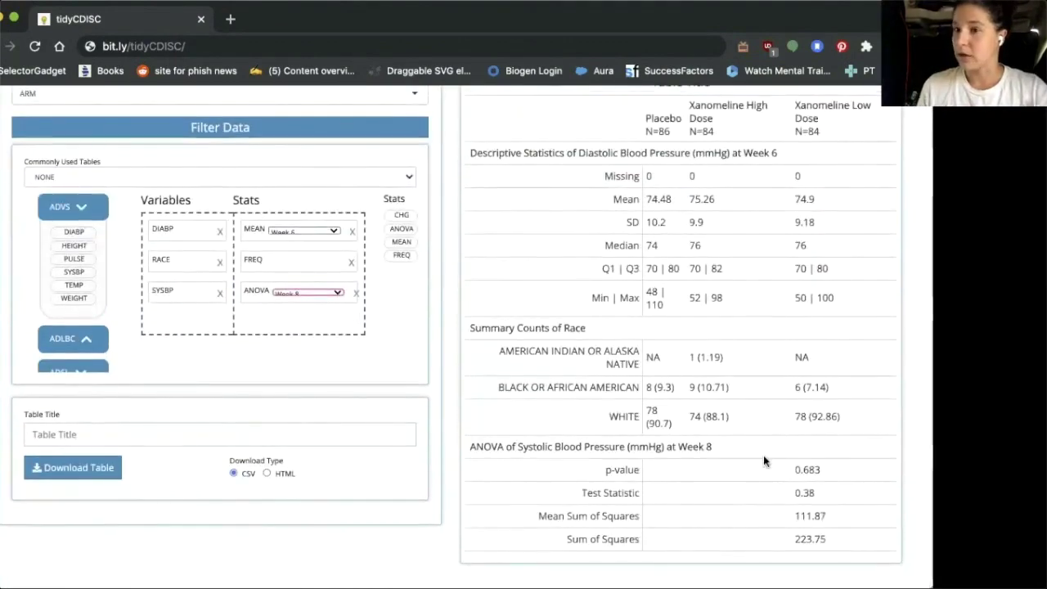
scroll(42, 438, "up", 2)
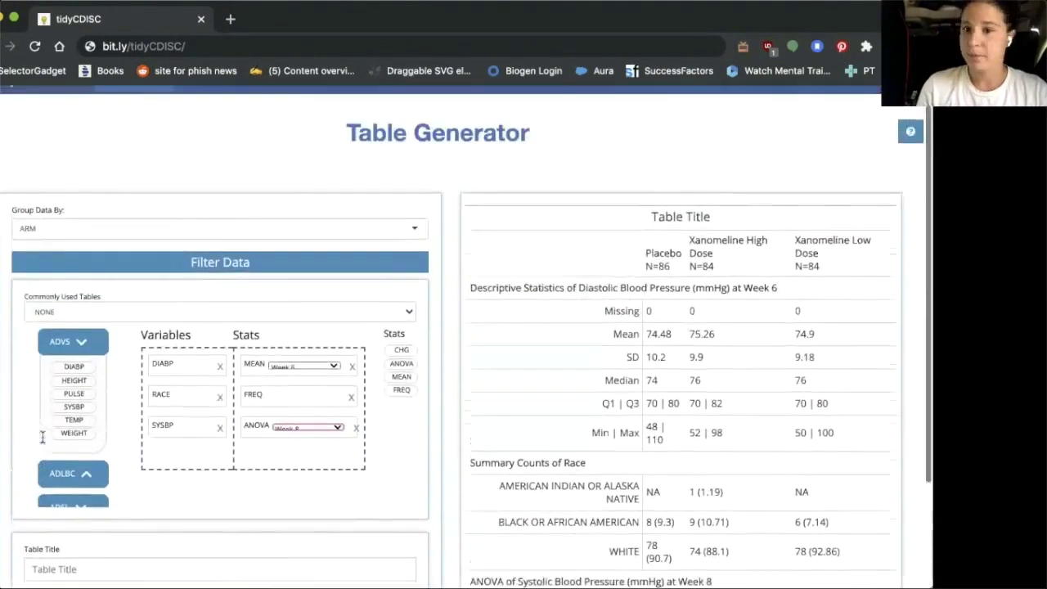
Expand the data filter options and add ADAE alongside ADSL as a dataset to filter on
scroll(42, 438, "down", 1)
scroll(173, 301, "up", 2)
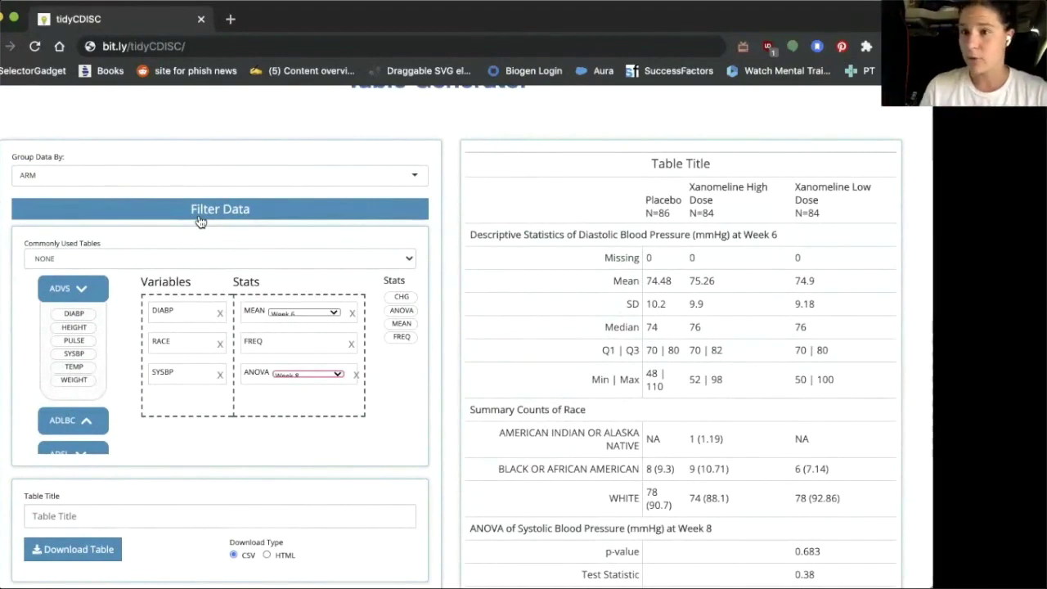
left_click(200, 214)
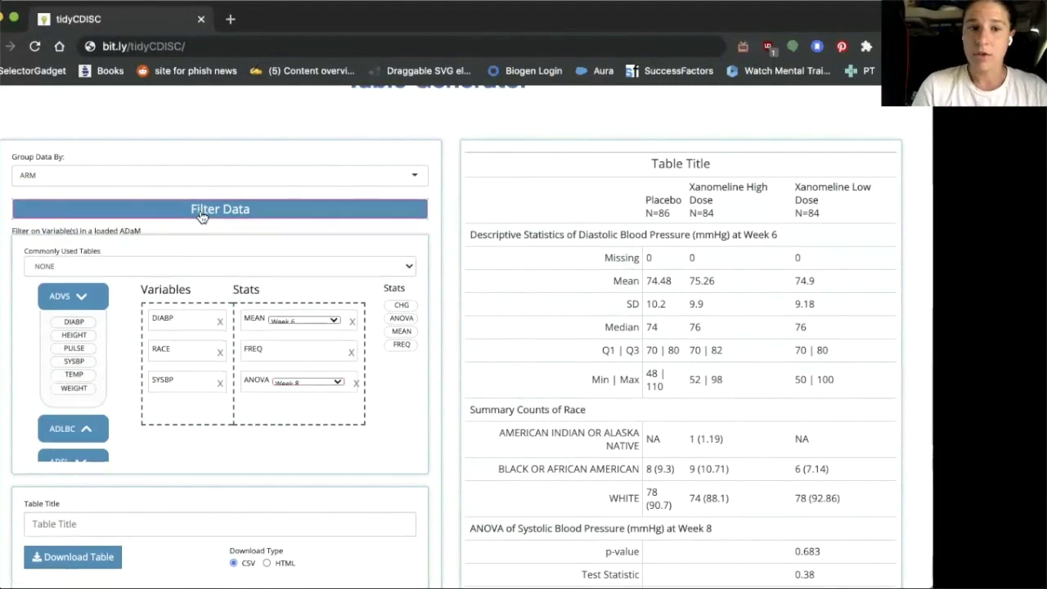
left_click(130, 249)
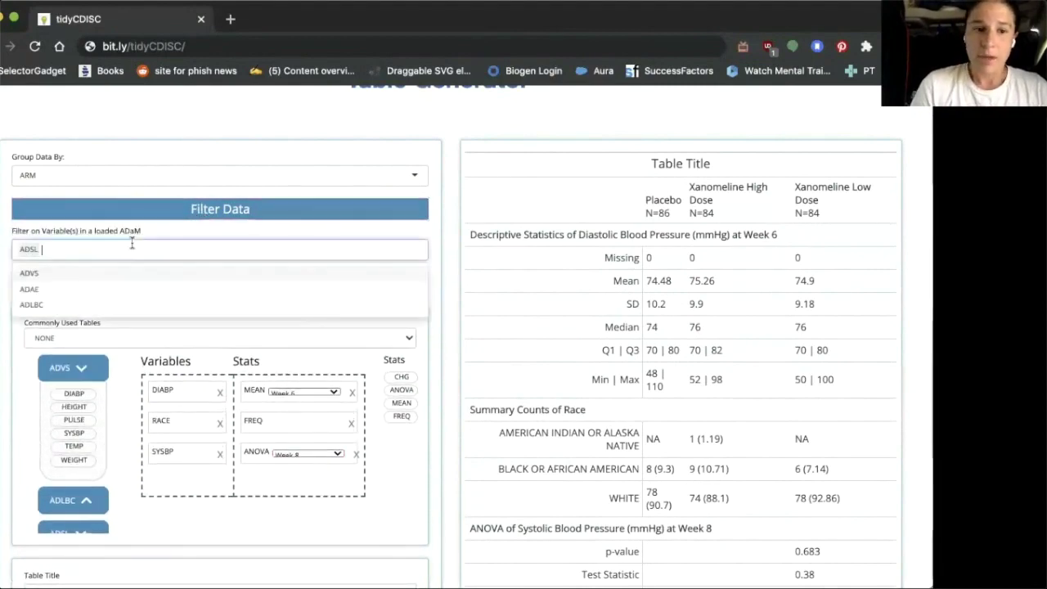
left_click(107, 289)
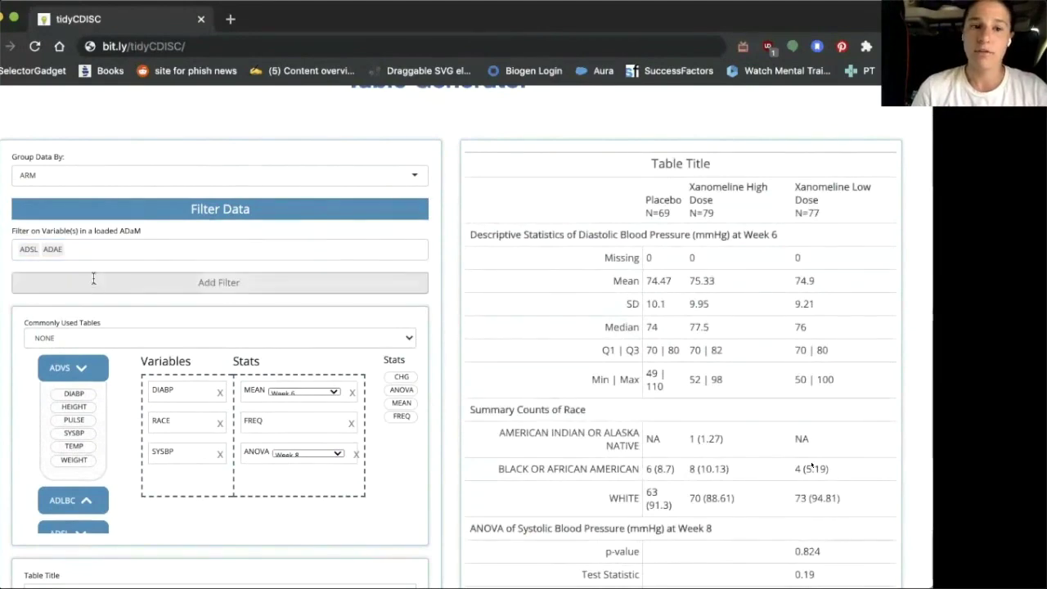
Add a filter on SAFFL with the value Y and collapse the data filter options
left_click(93, 282)
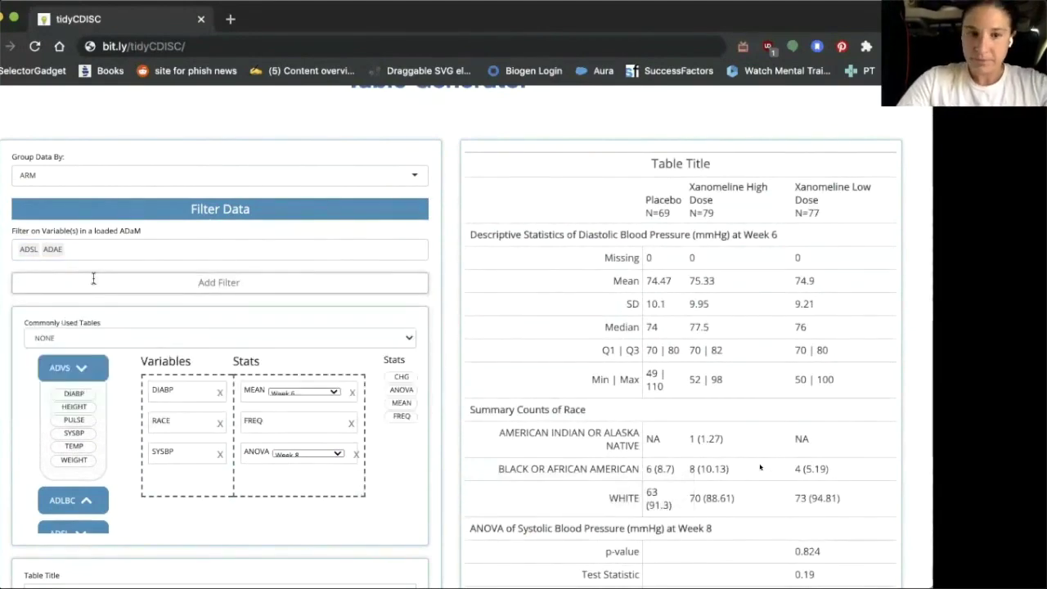
type("FL")
left_click(84, 333)
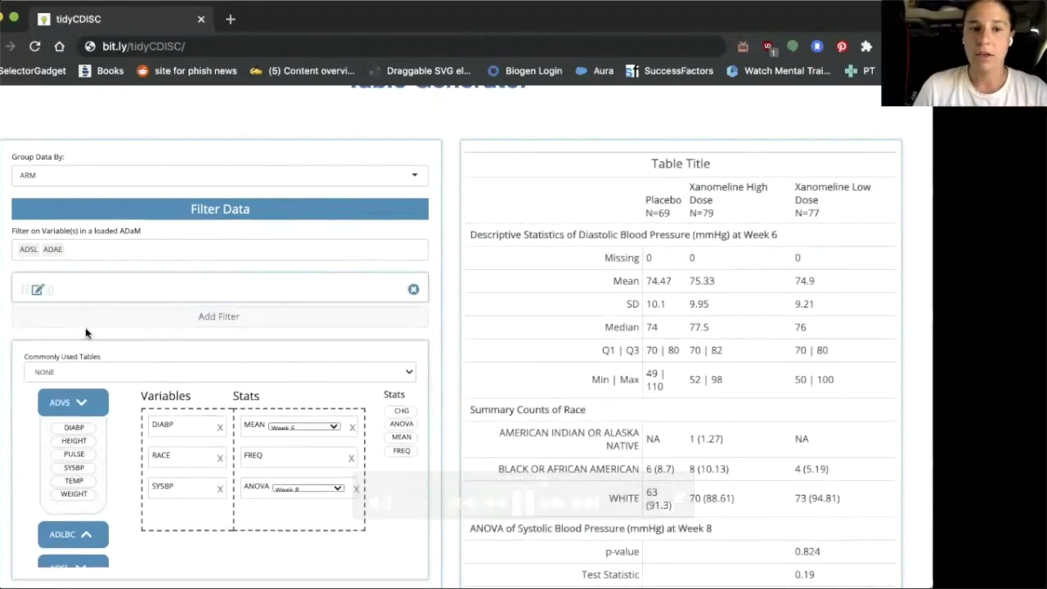
left_click(85, 314)
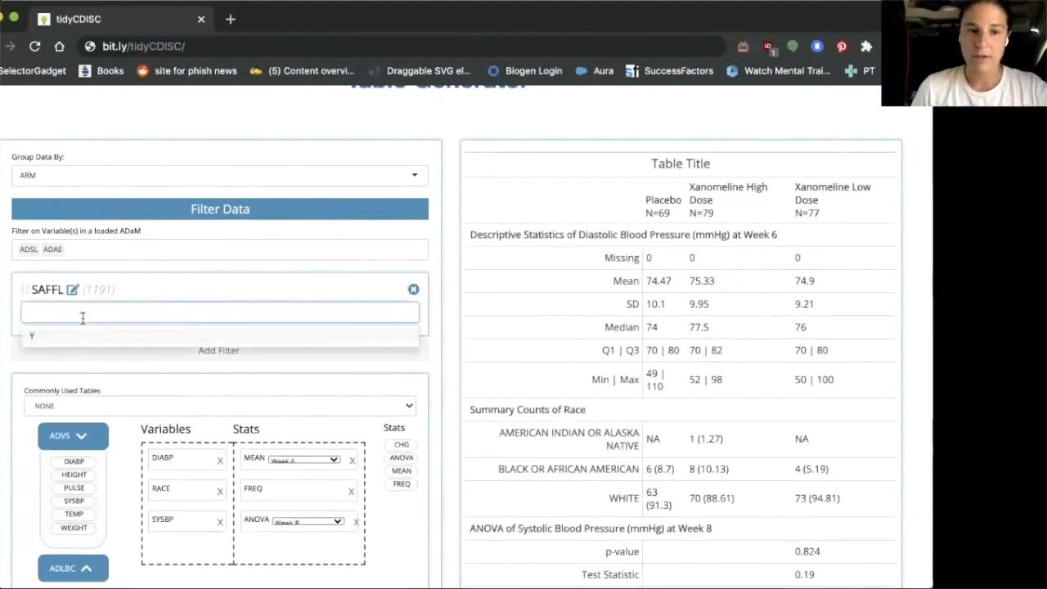
left_click(74, 334)
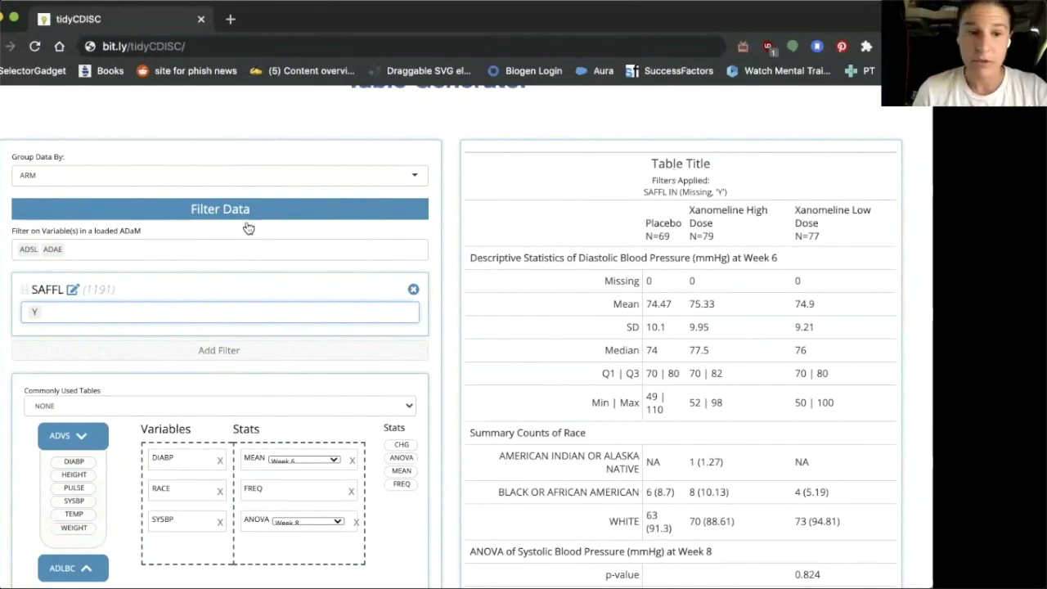
scroll(199, 298, "down", 2)
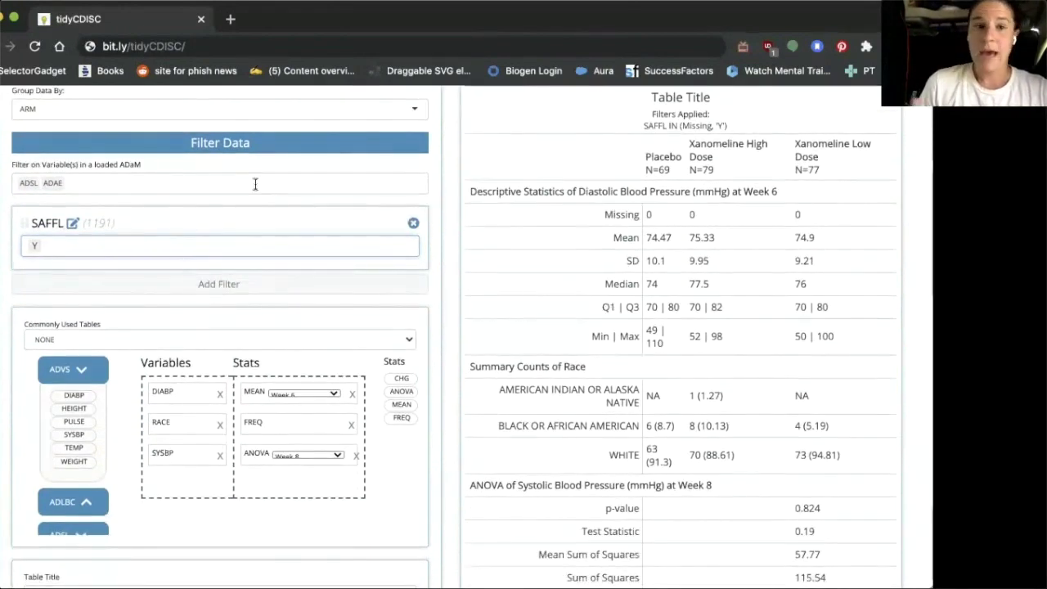
left_click(218, 149)
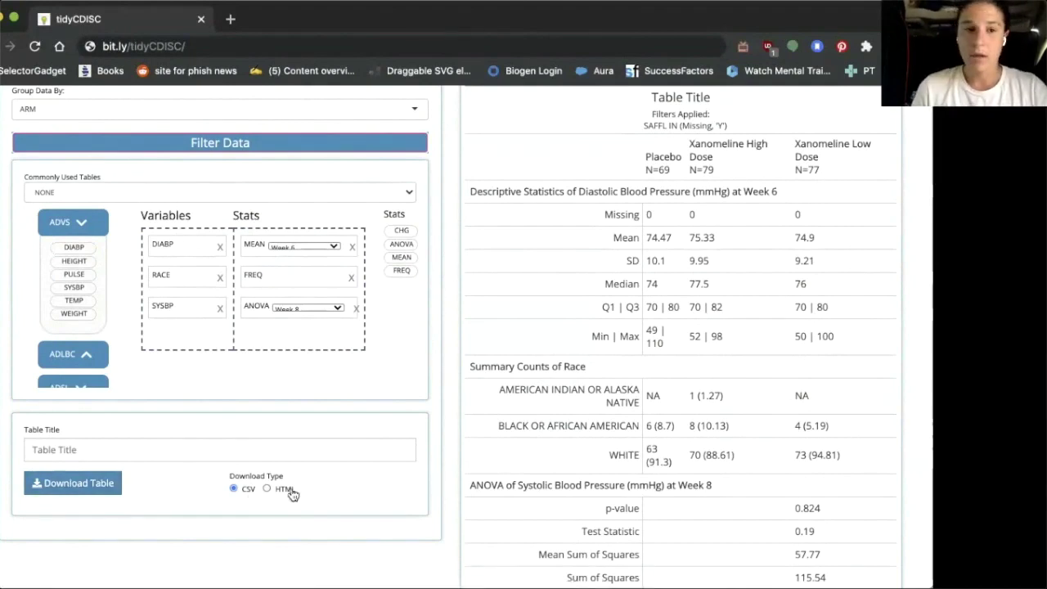
Load the DEMOGRAPHY preset from the commonly used tables and review the generated summary table
scroll(242, 386, "up", 3)
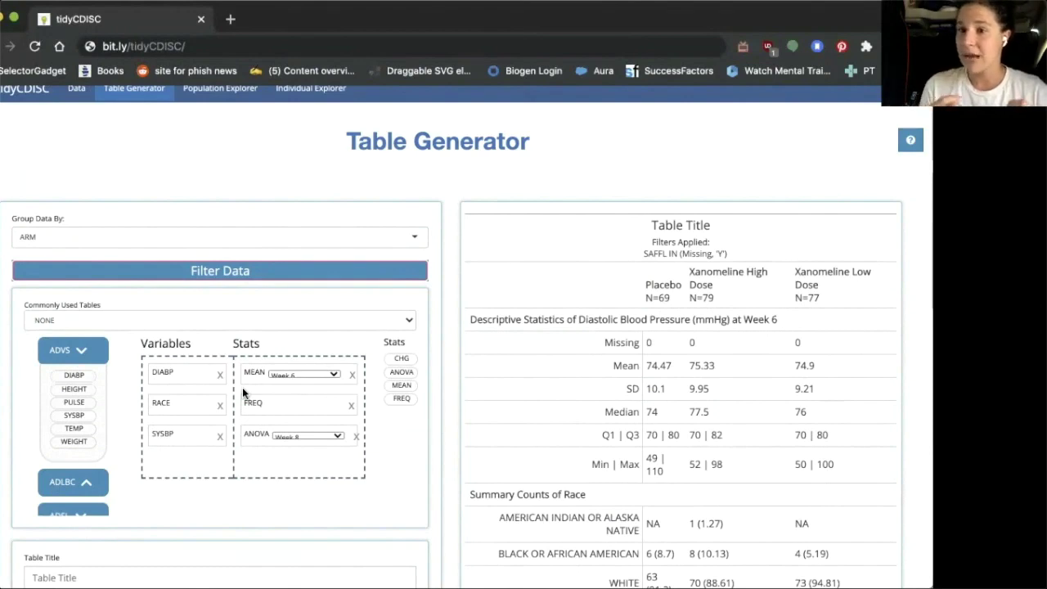
left_click(143, 323)
left_click(96, 327)
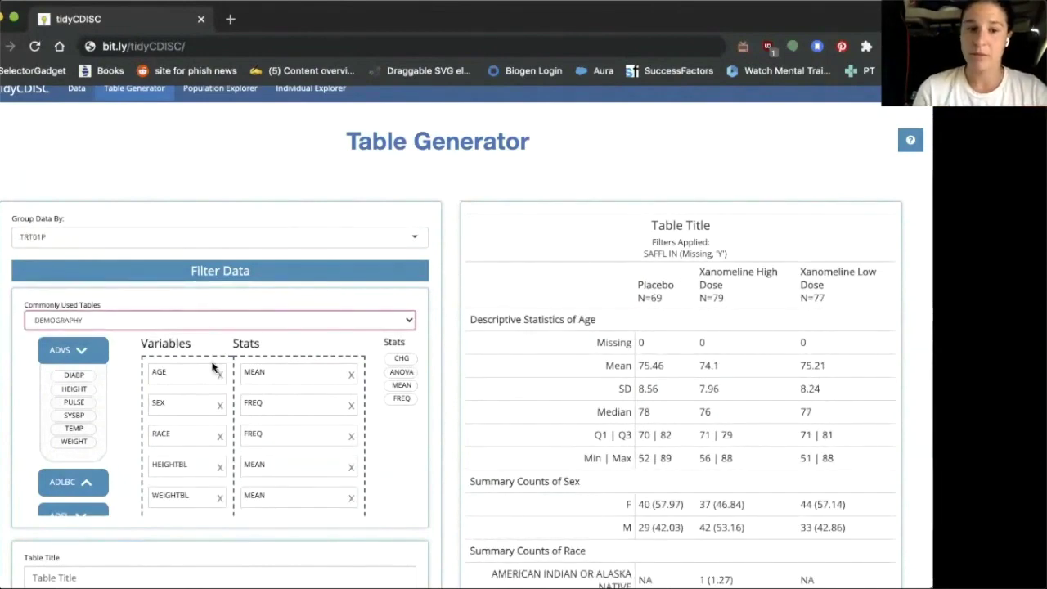
scroll(702, 347, "down", 8)
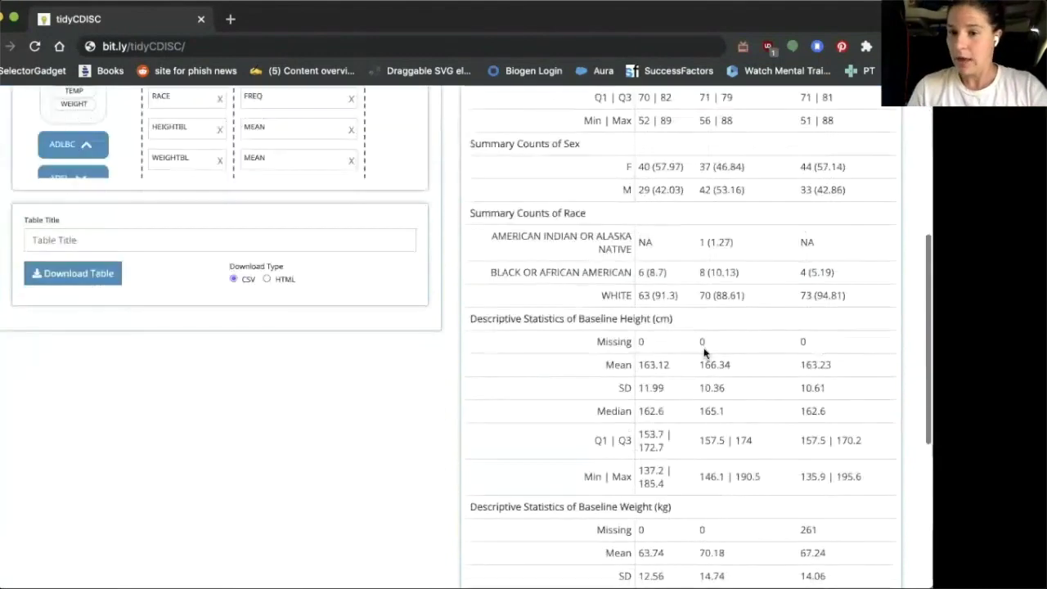
scroll(670, 353, "up", 5)
scroll(704, 353, "up", 3)
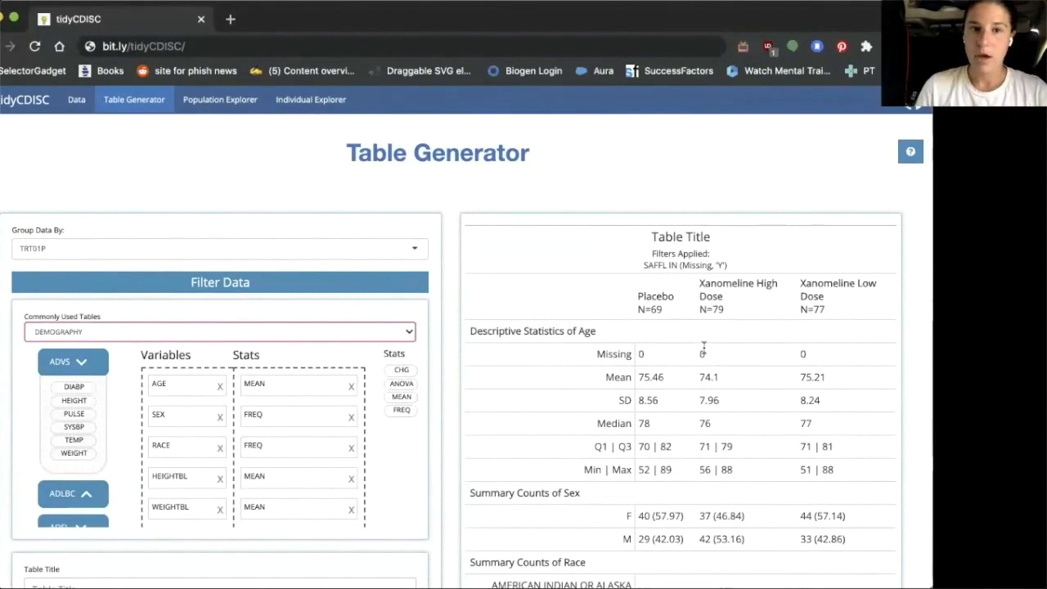
In the Population Explorer, create a scatter plot with AGE on the x-axis and DIABP on the y-axis
left_click(202, 106)
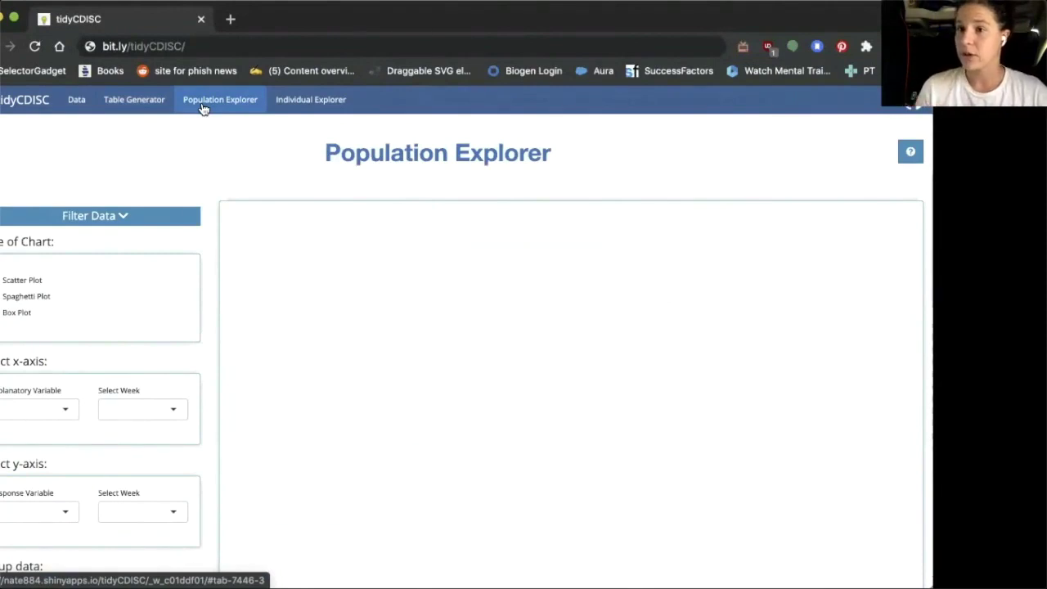
scroll(117, 156, "down", 2)
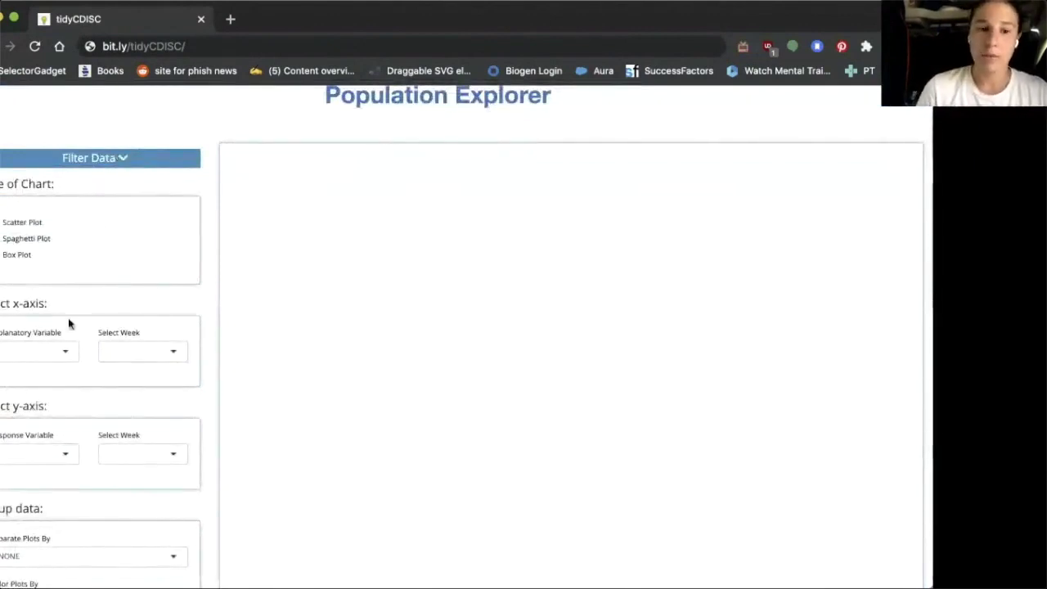
left_click(47, 349)
type("AGE")
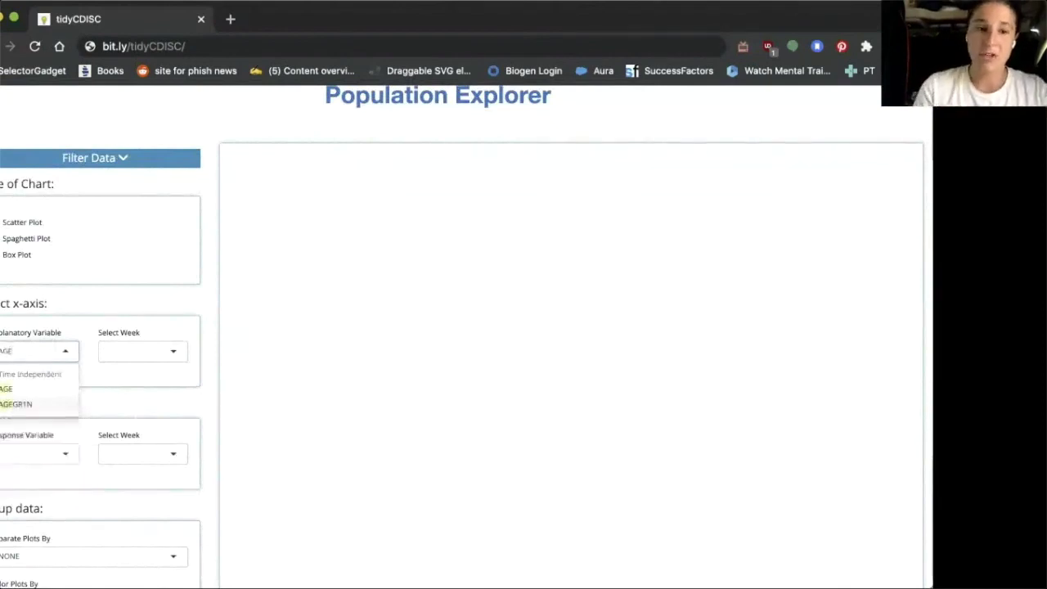
left_click(31, 386)
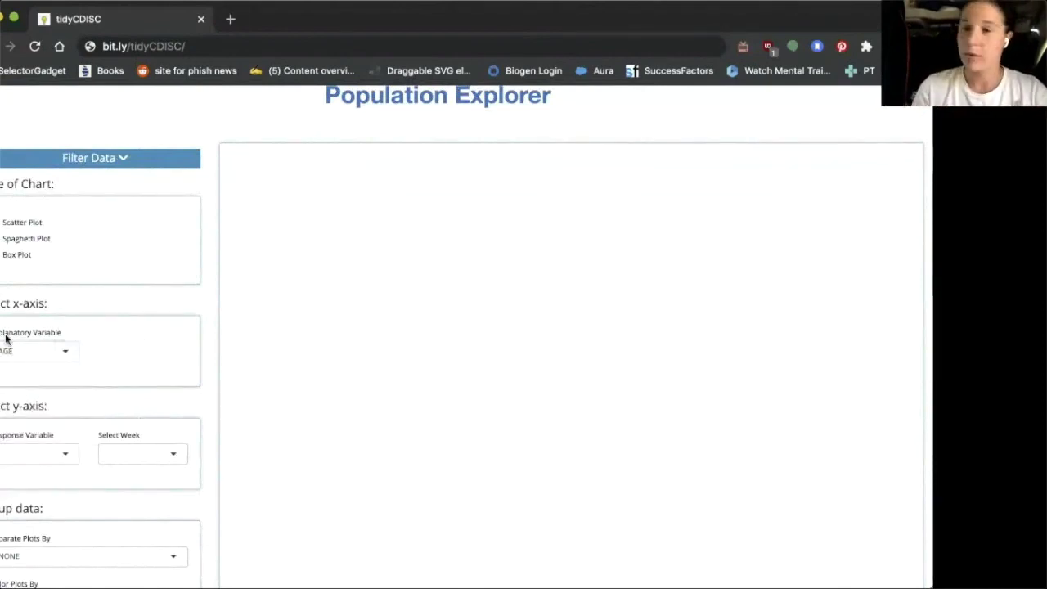
left_click(35, 451)
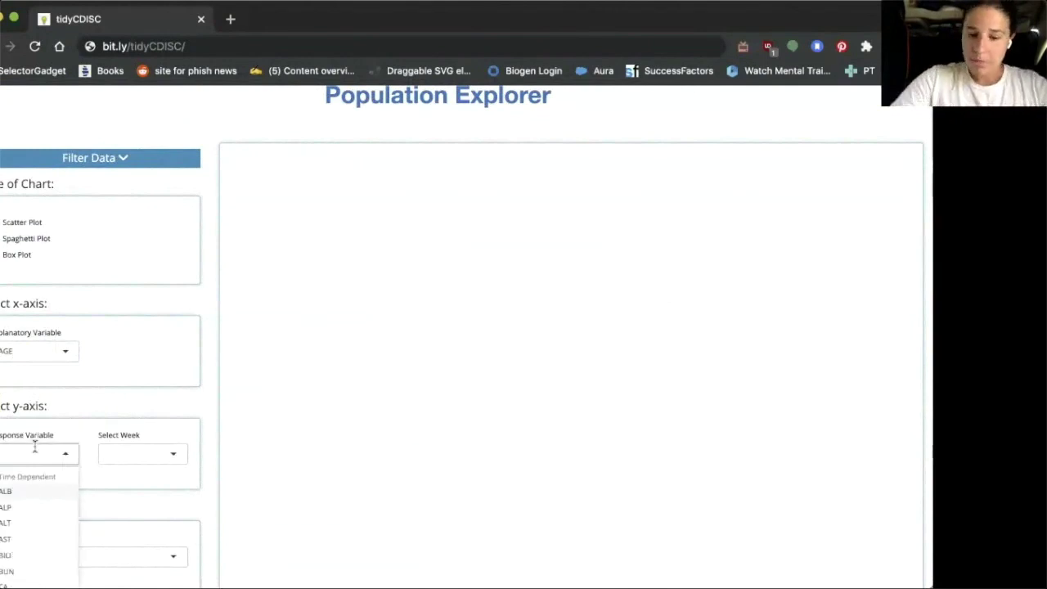
type("DIA")
left_click(32, 489)
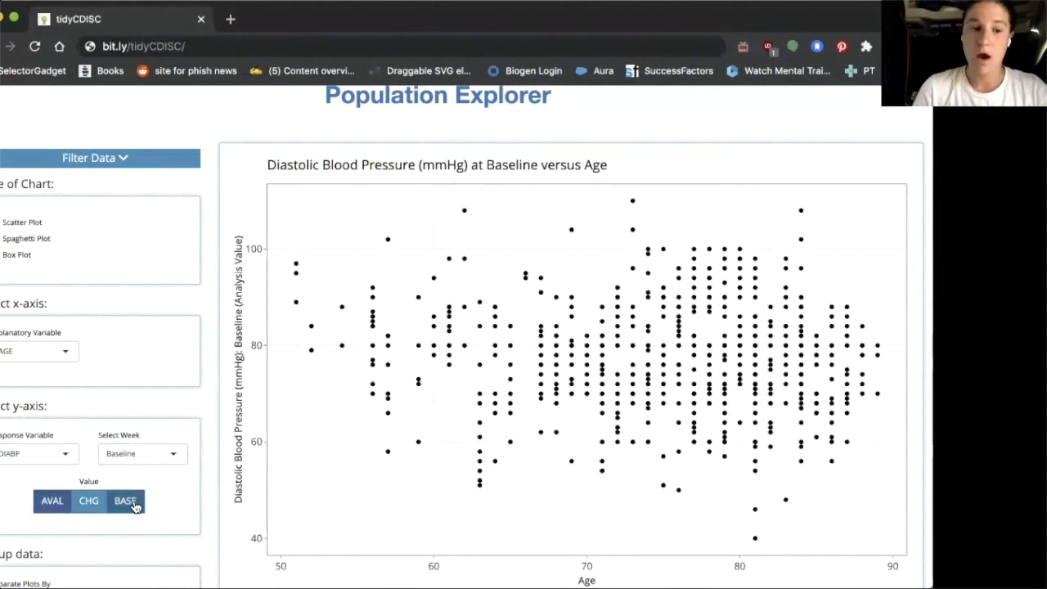
Separate the scatter plot into panels by SEX
scroll(77, 393, "down", 3)
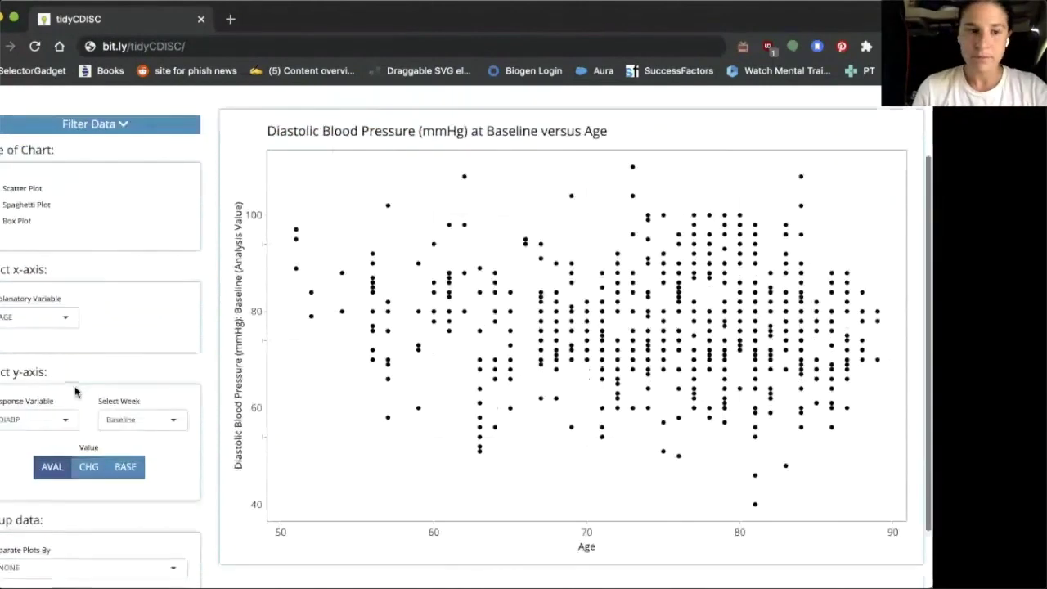
left_click(43, 501)
type("SEX")
left_click(19, 519)
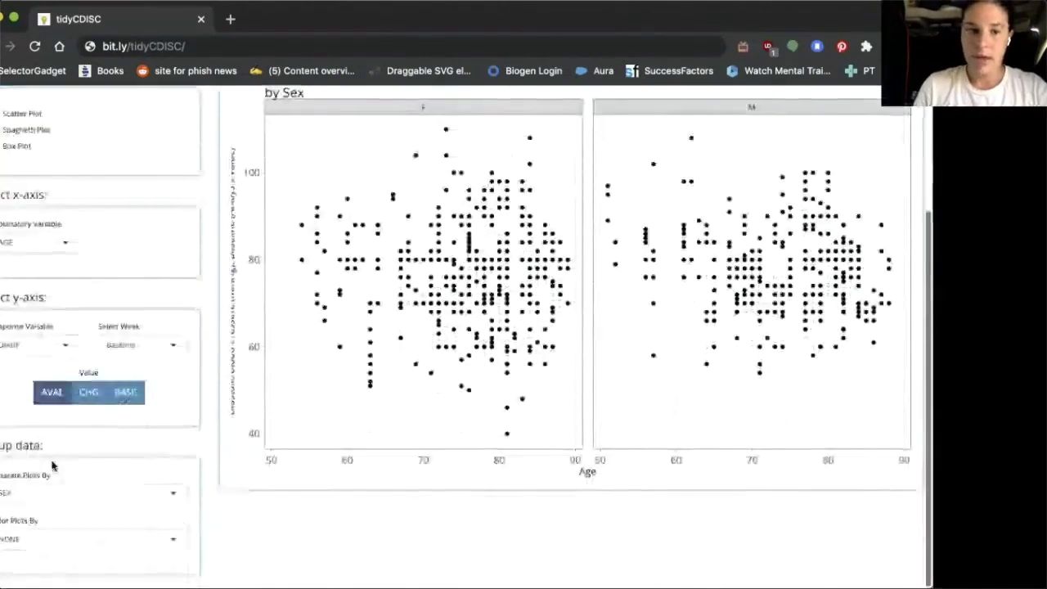
Color the scatter plot points by ARM and view the resulting chart
right_click(15, 543)
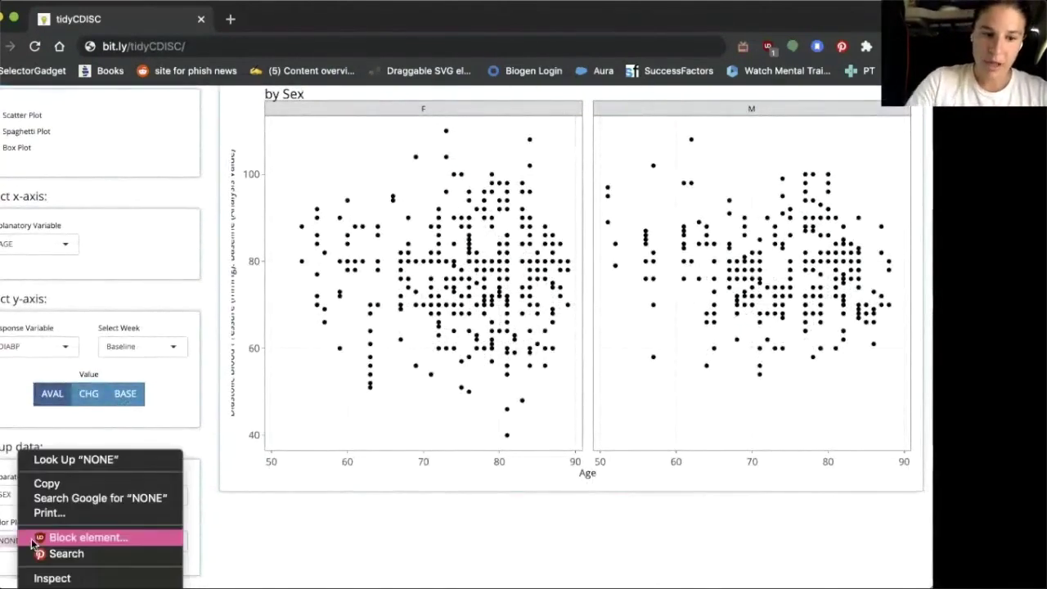
left_click(86, 536)
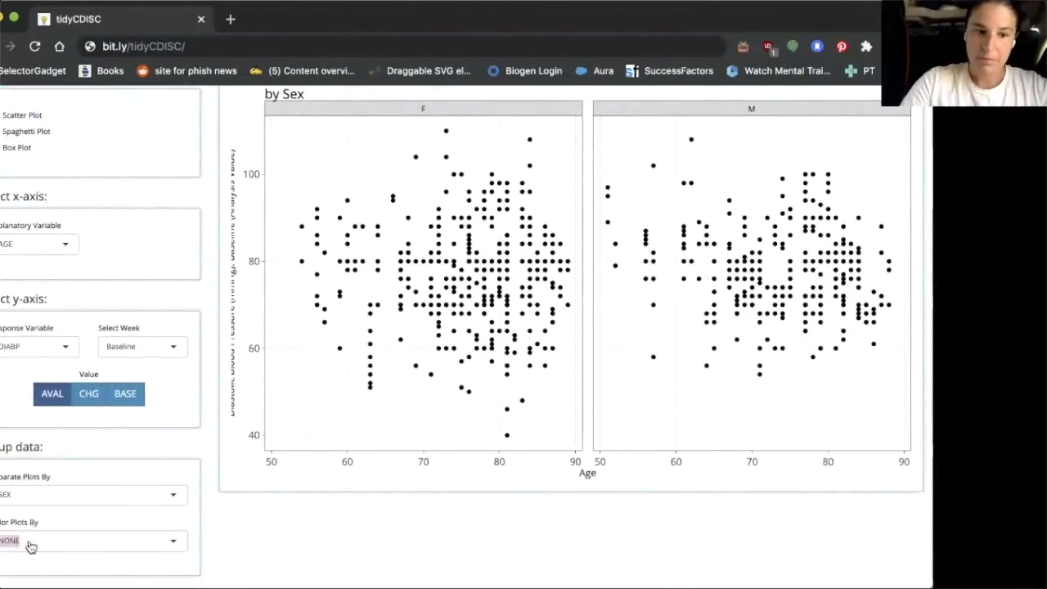
left_click(5, 545)
type("ARM")
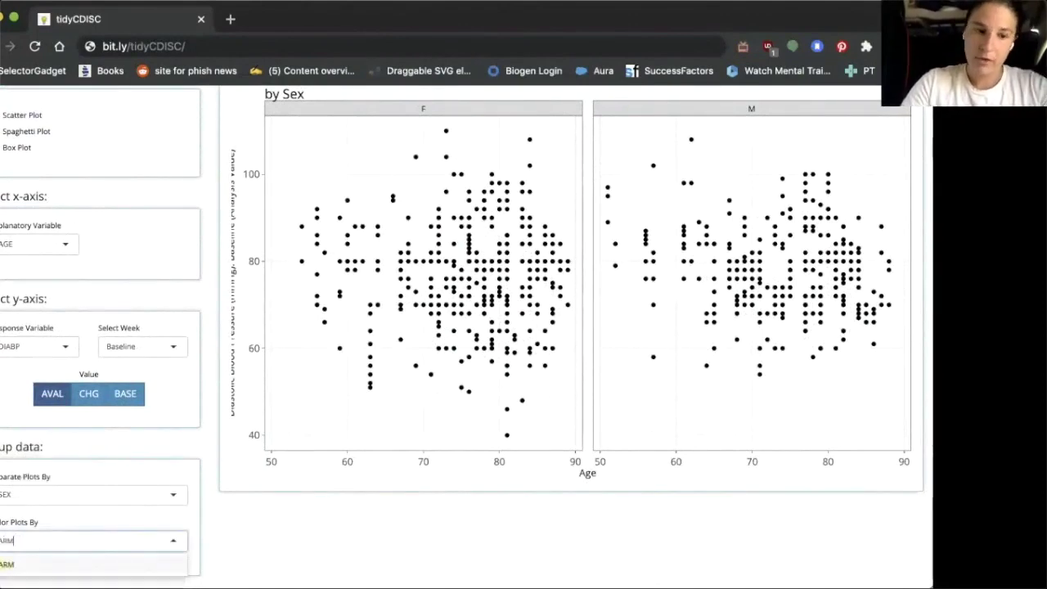
left_click(25, 564)
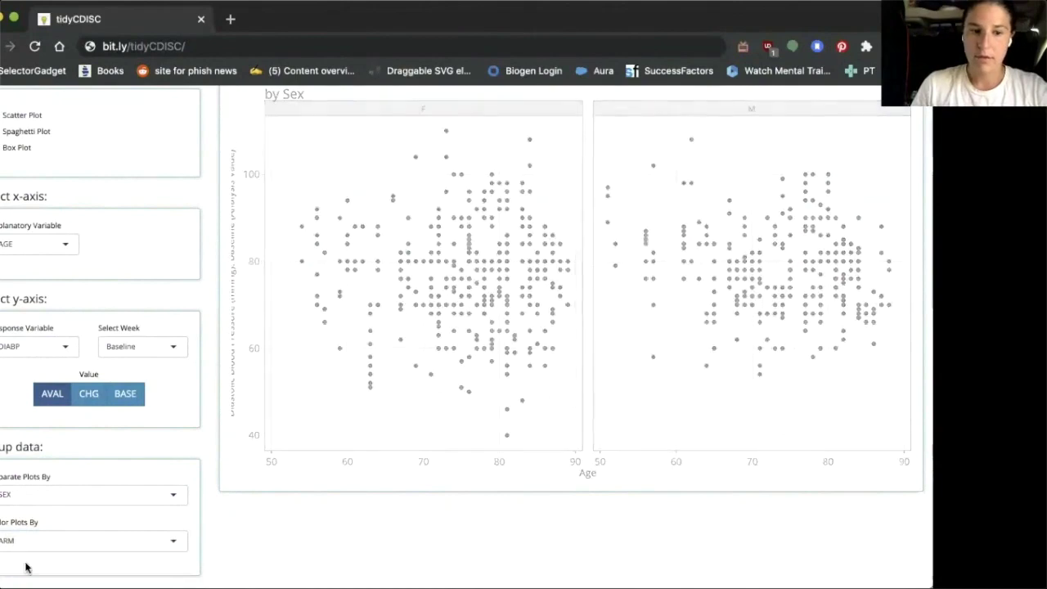
scroll(373, 391, "up", 2)
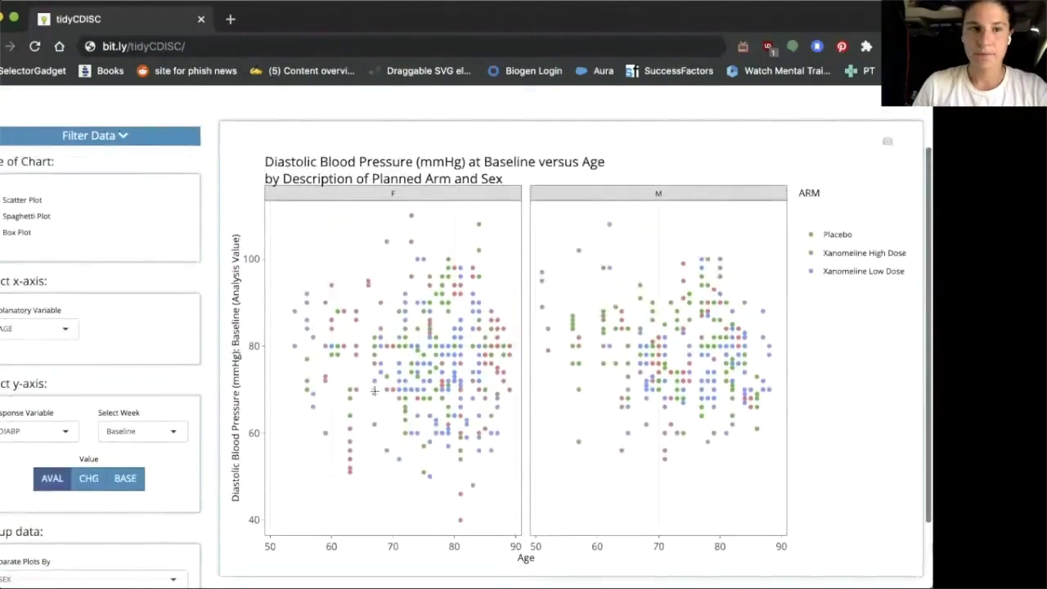
Switch to a spaghetti plot with CA on the y-axis and AVISIT as the time variable, and inspect its lines
scroll(374, 391, "up", 2)
left_click(11, 304)
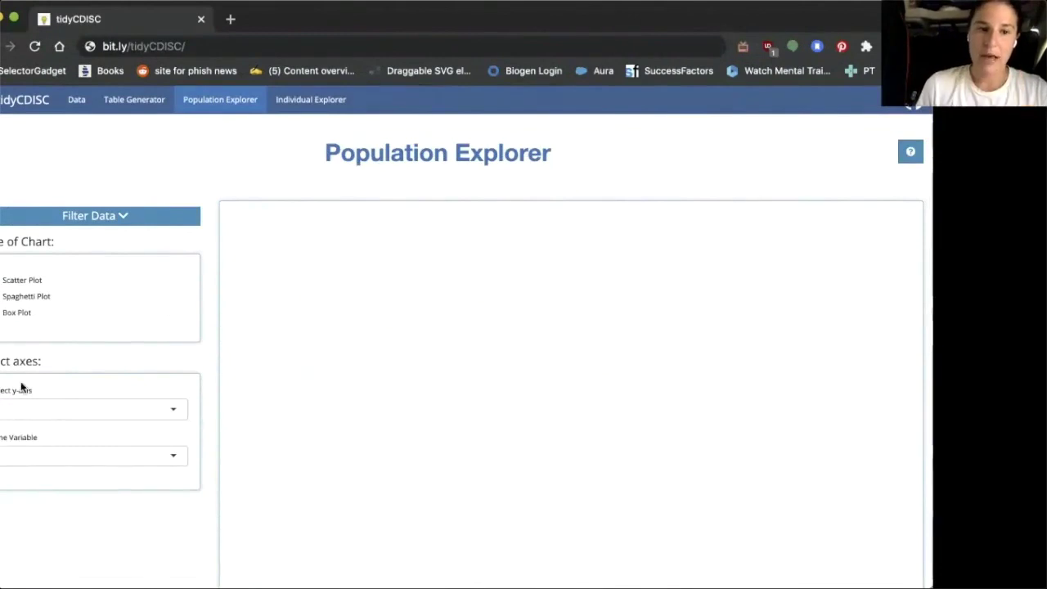
left_click(22, 406)
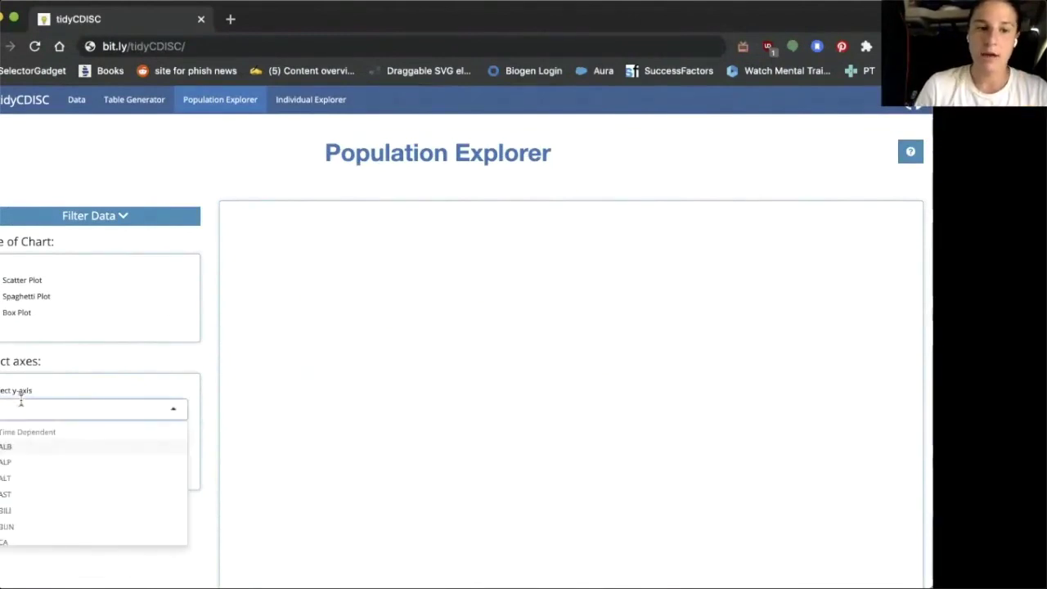
scroll(24, 479, "down", 2)
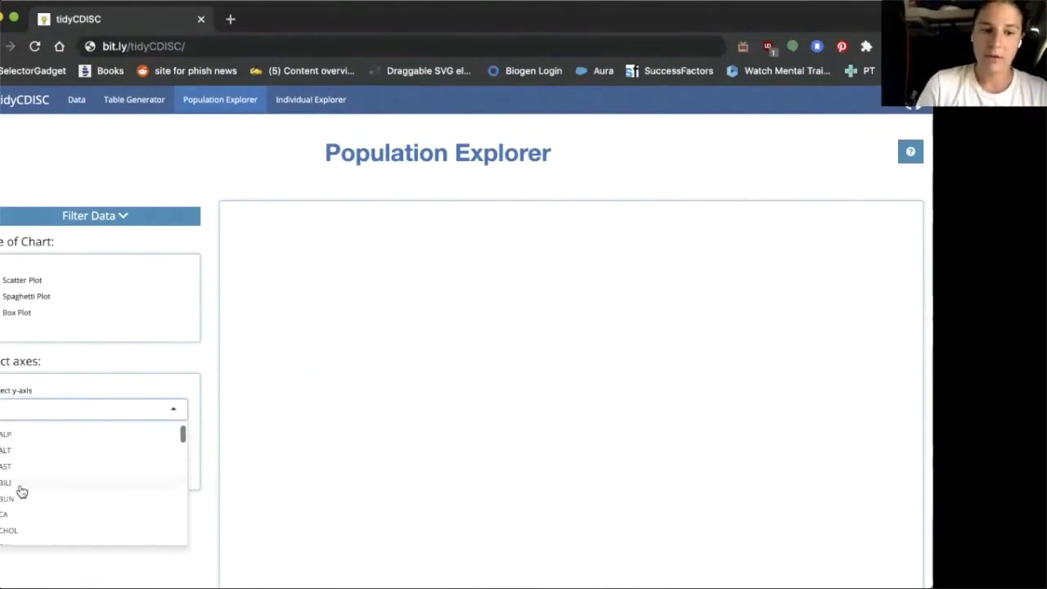
left_click(17, 511)
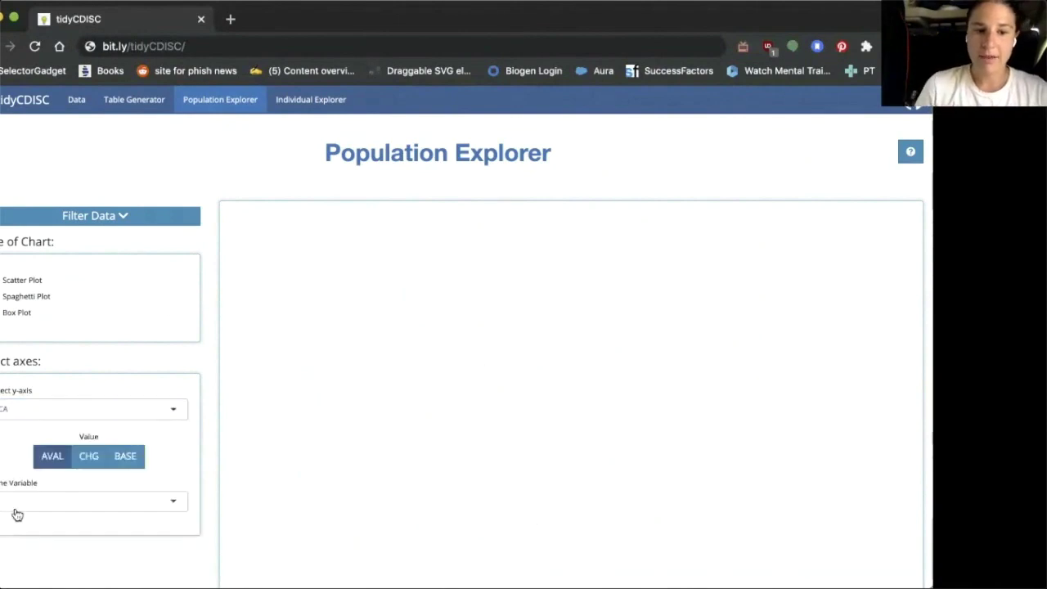
scroll(17, 514, "down", 2)
left_click(25, 419)
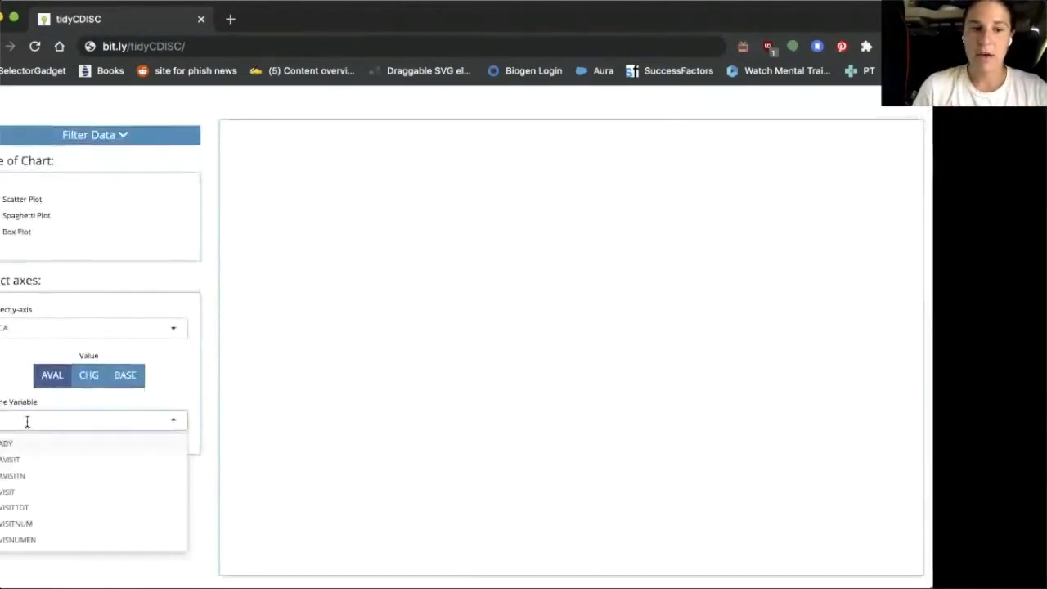
left_click(28, 463)
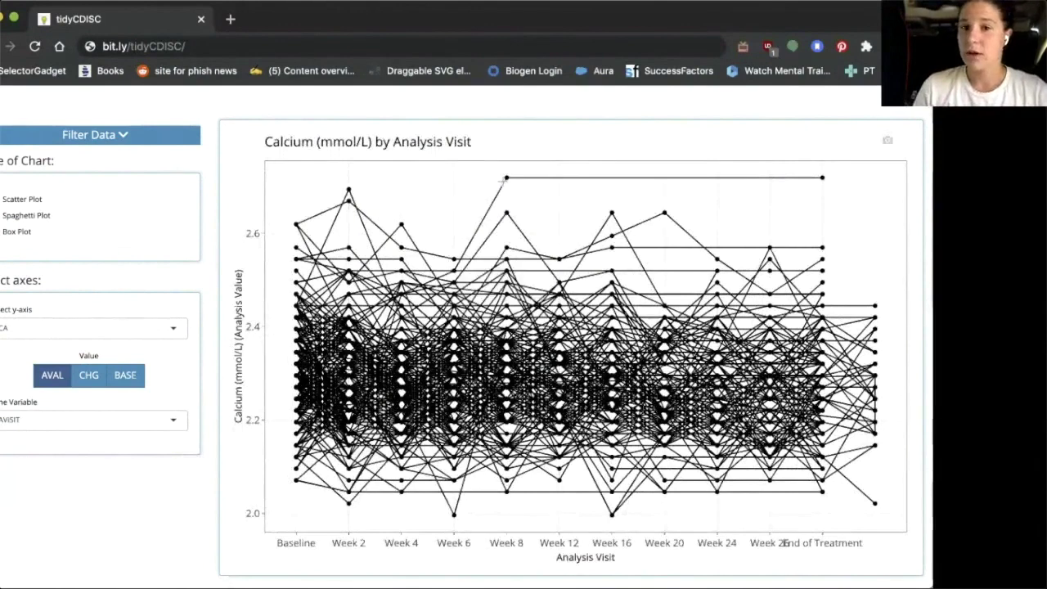
mouse_move(505, 180)
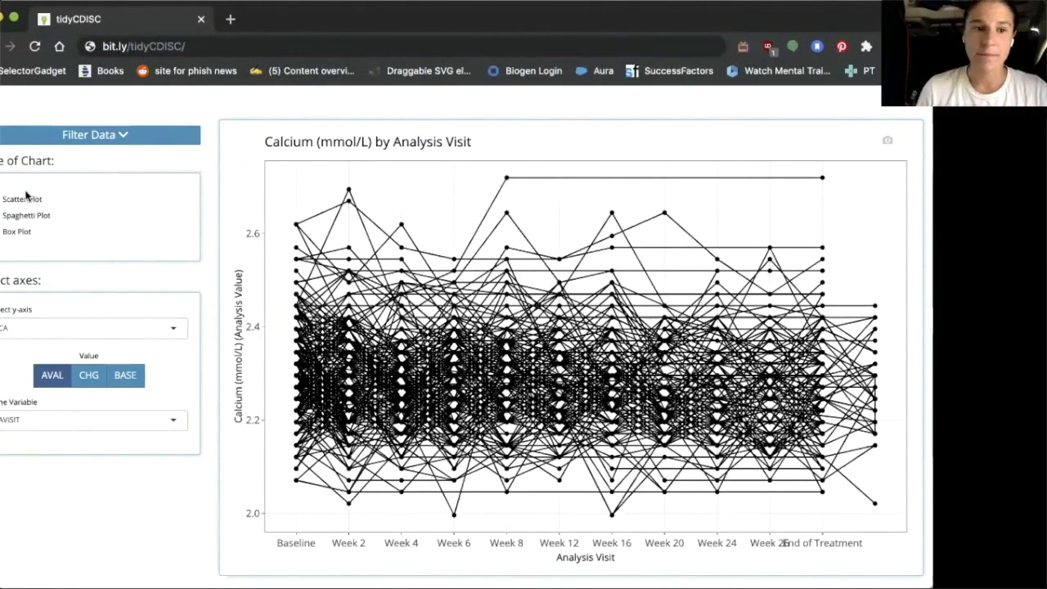
Switch to a box plot of ALT grouped by ARM and overlay the individual data points
left_click(1, 232)
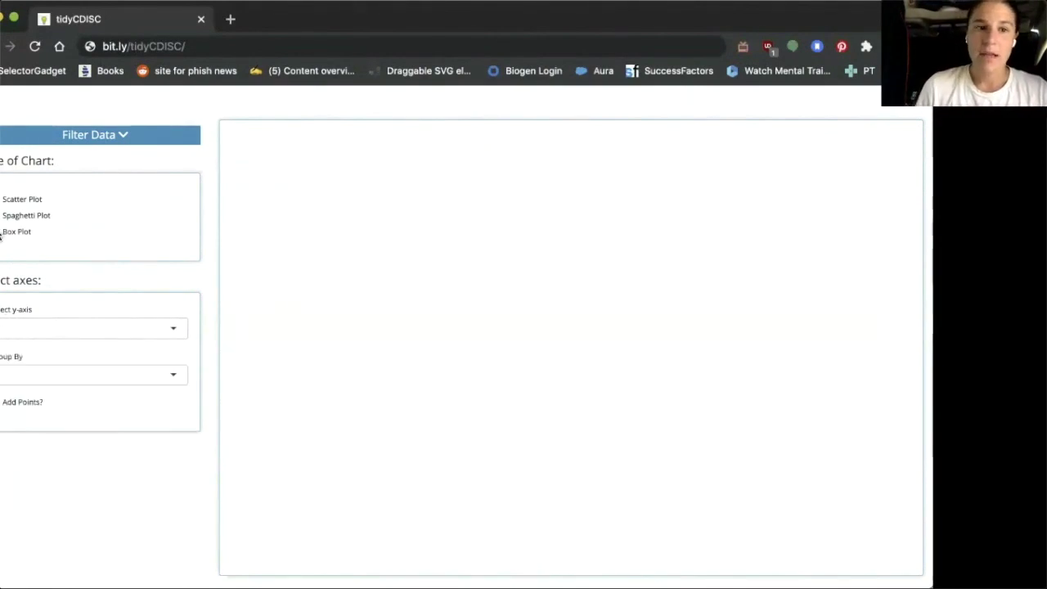
left_click(24, 323)
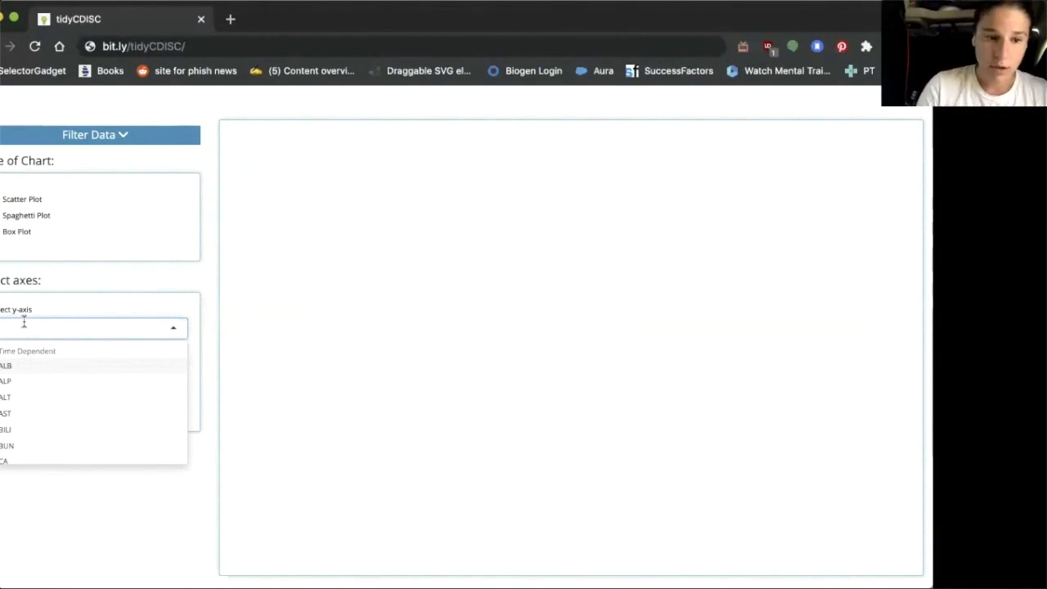
left_click(15, 397)
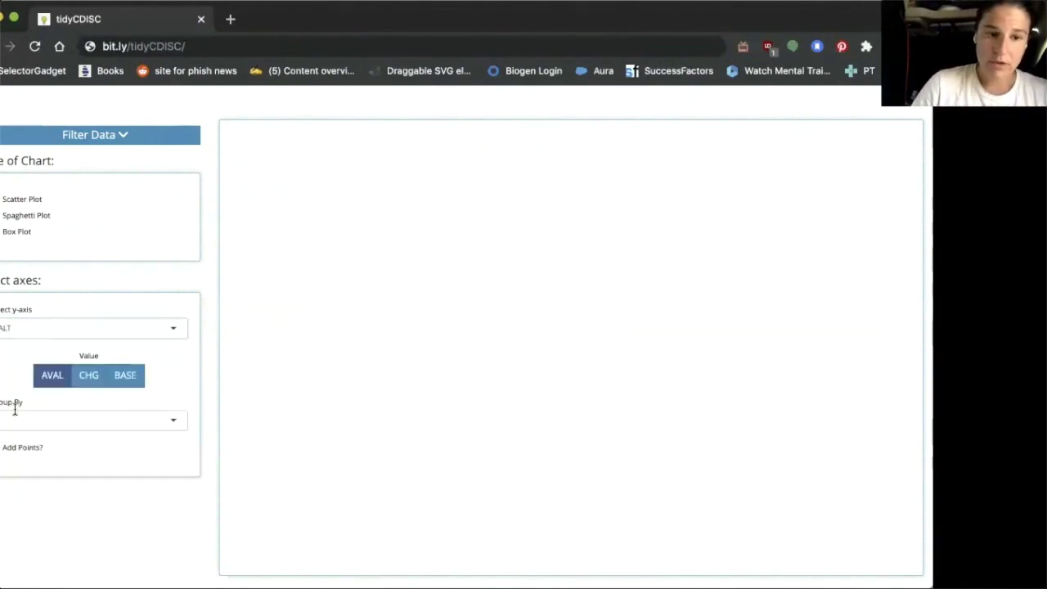
left_click(15, 417)
type("ARM")
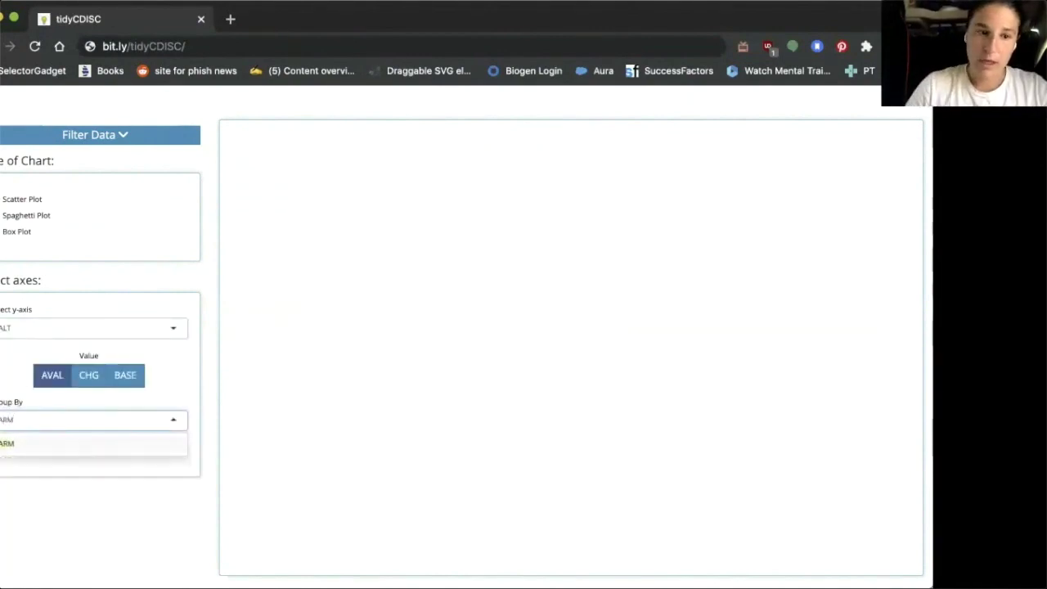
left_click(10, 445)
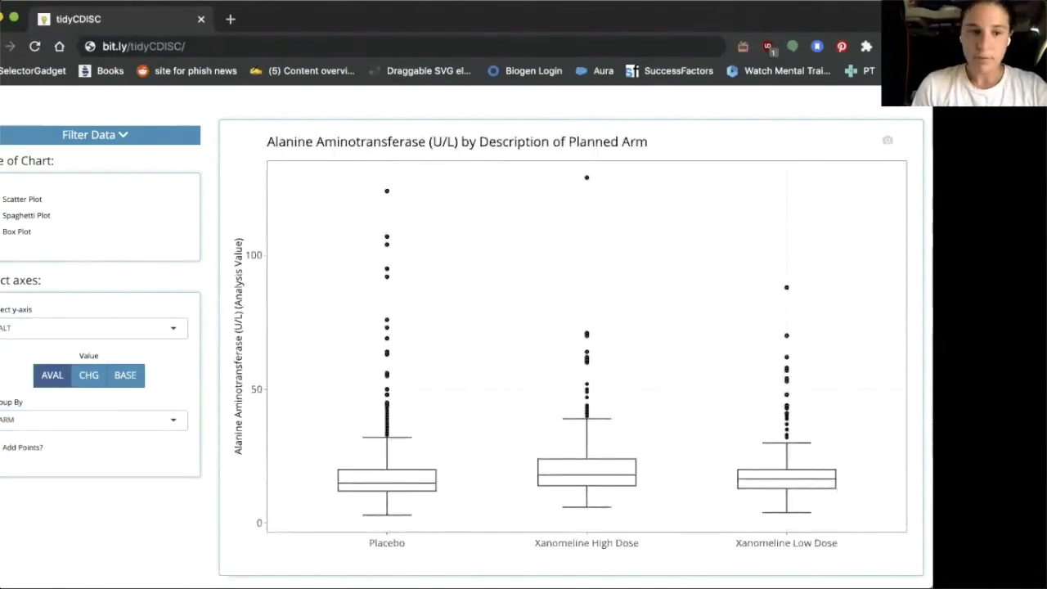
left_click(10, 447)
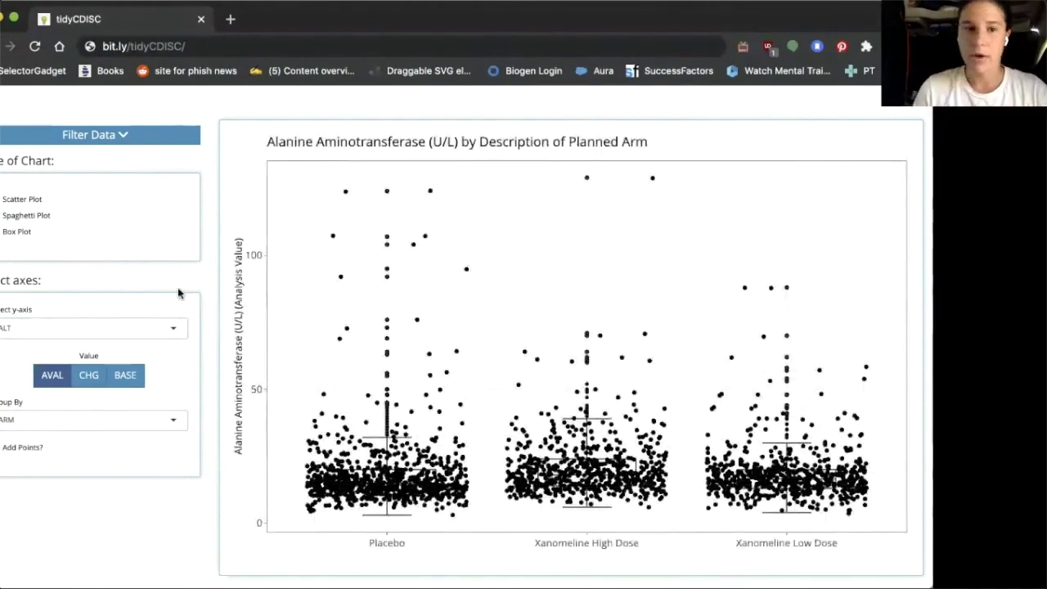
In the Individual Explorer, select a patient by USUBJID and review their demographic info and event options
scroll(178, 292, "up", 2)
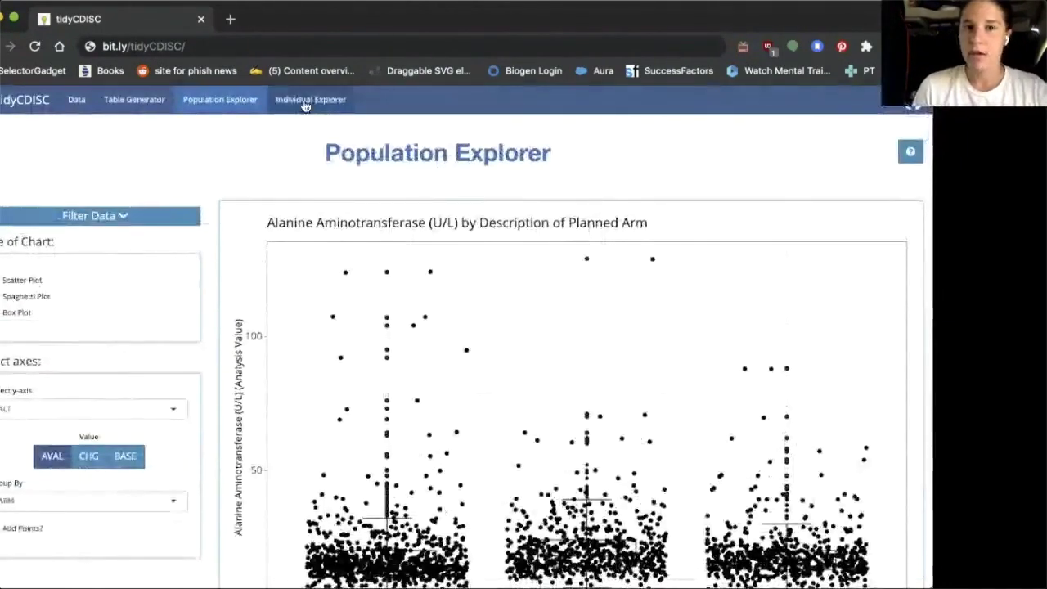
left_click(306, 101)
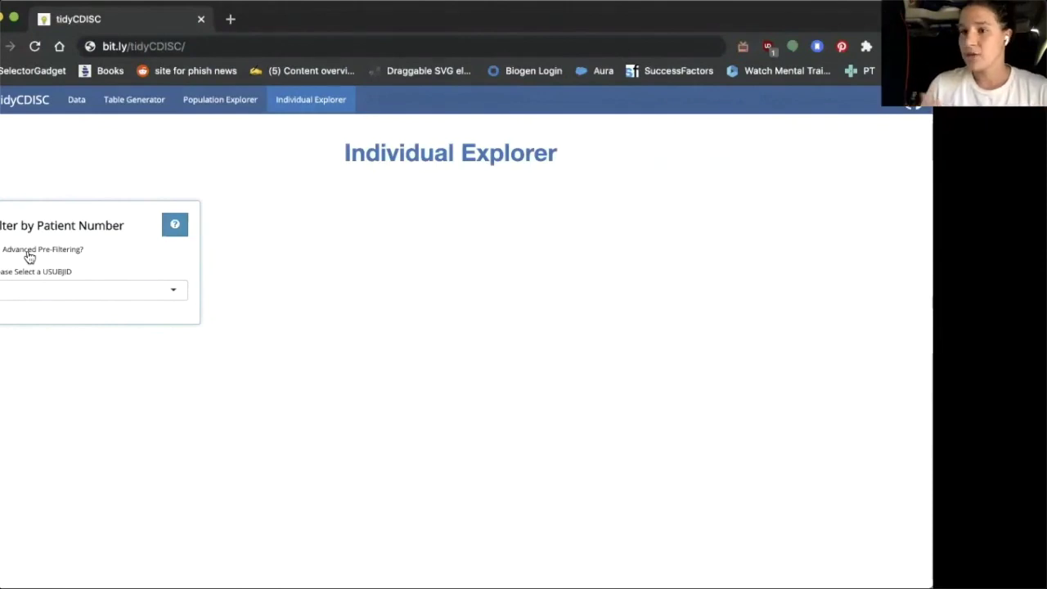
left_click(27, 293)
scroll(38, 396, "down", 5)
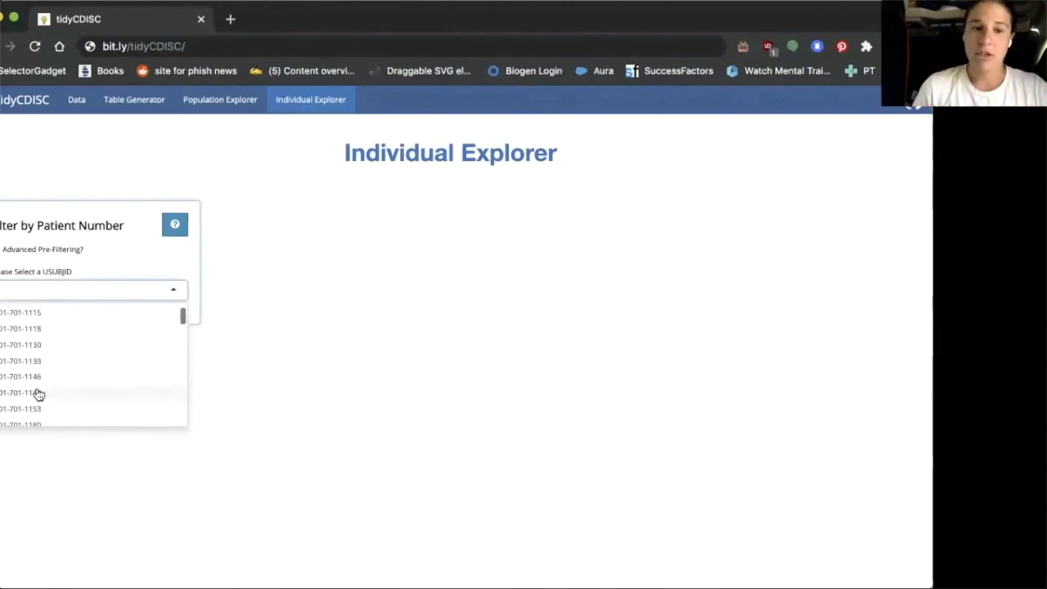
left_click(37, 393)
scroll(36, 393, "down", 1)
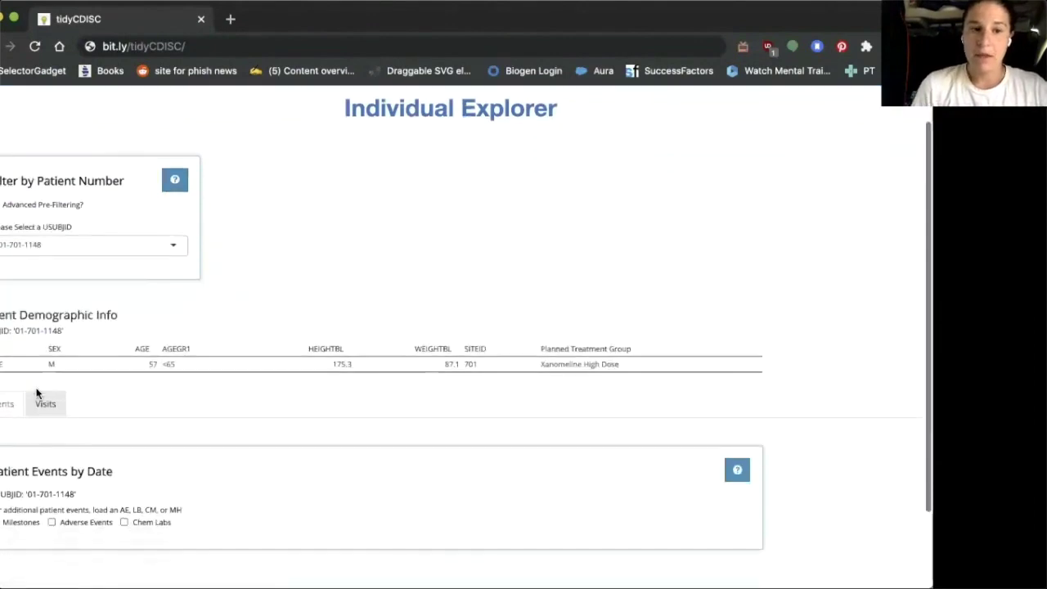
scroll(36, 393, "down", 2)
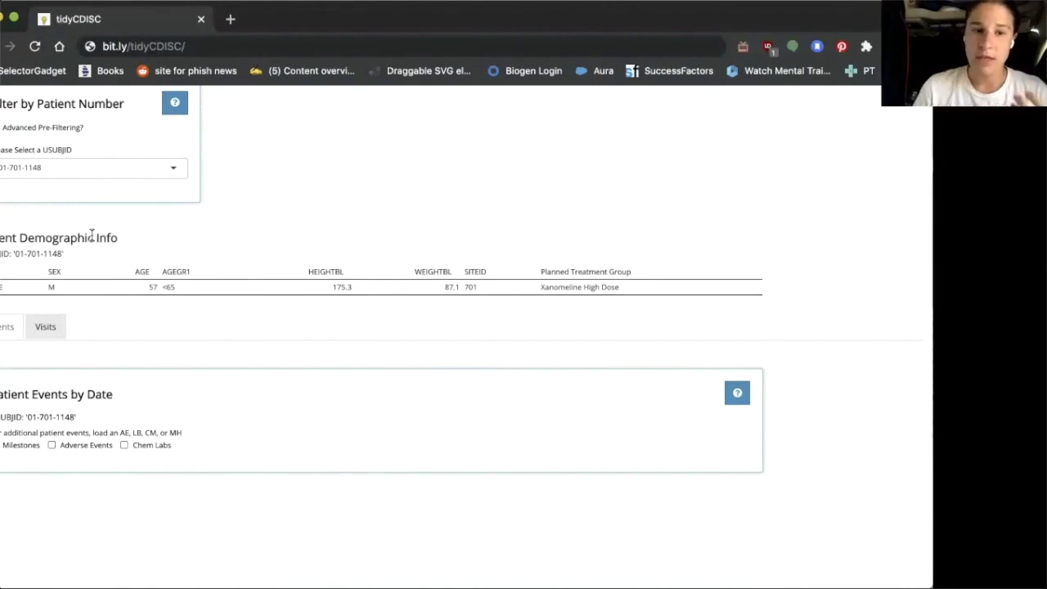
Show adverse events and chem labs on the patient's event timeline and zoom out to view their dates
scroll(91, 236, "down", 1)
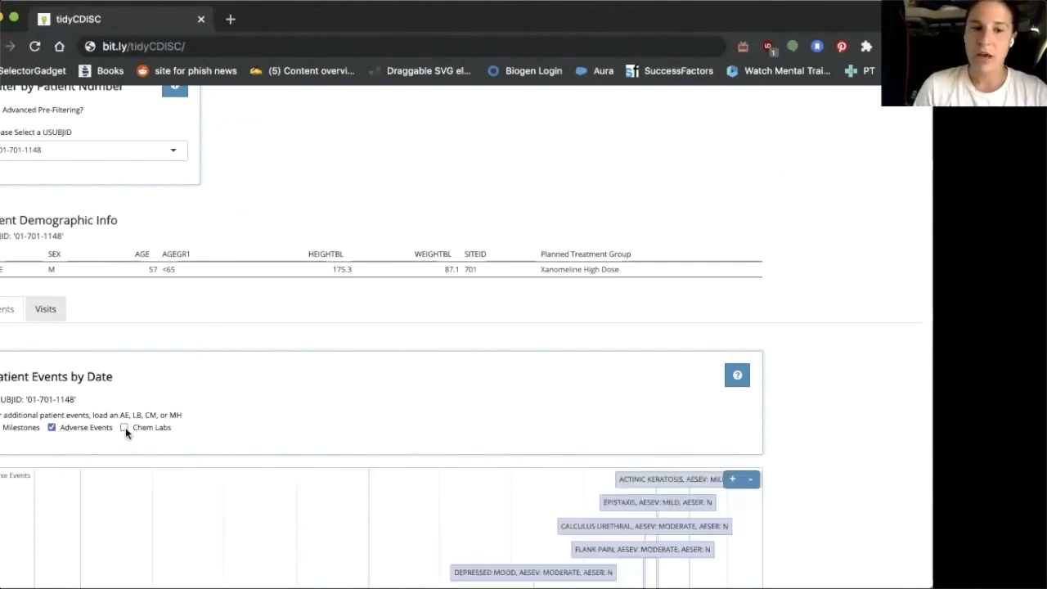
scroll(330, 406, "down", 3)
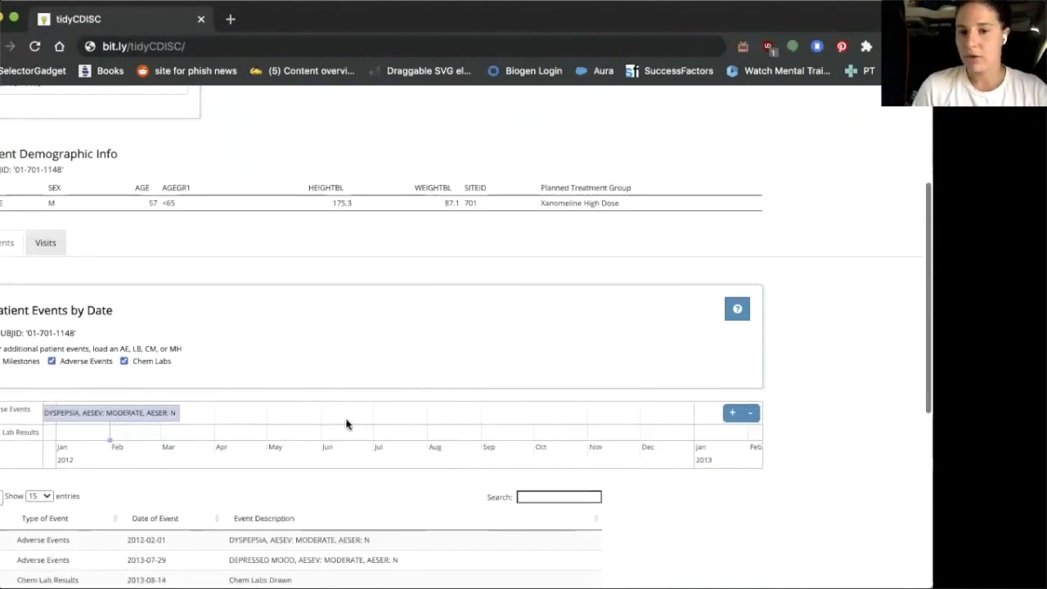
scroll(347, 429, "down", 3)
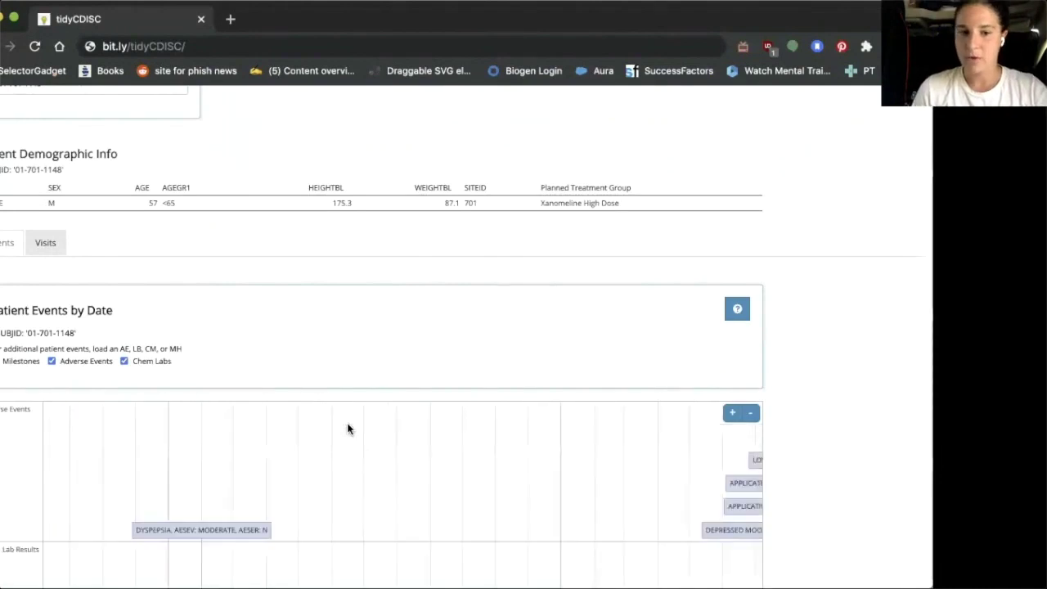
scroll(357, 362, "down", 3)
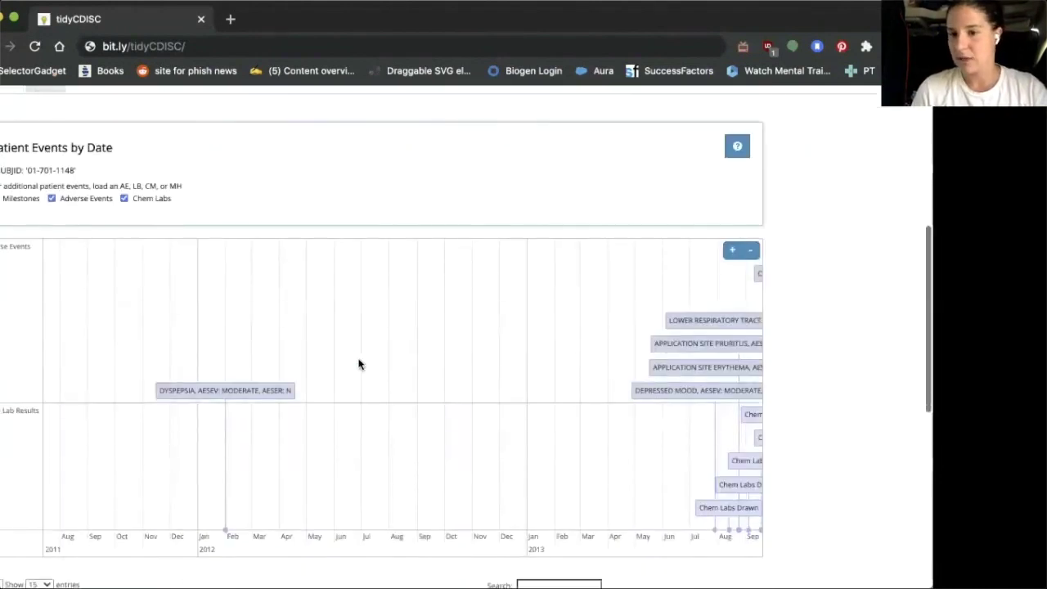
scroll(481, 377, "down", 3)
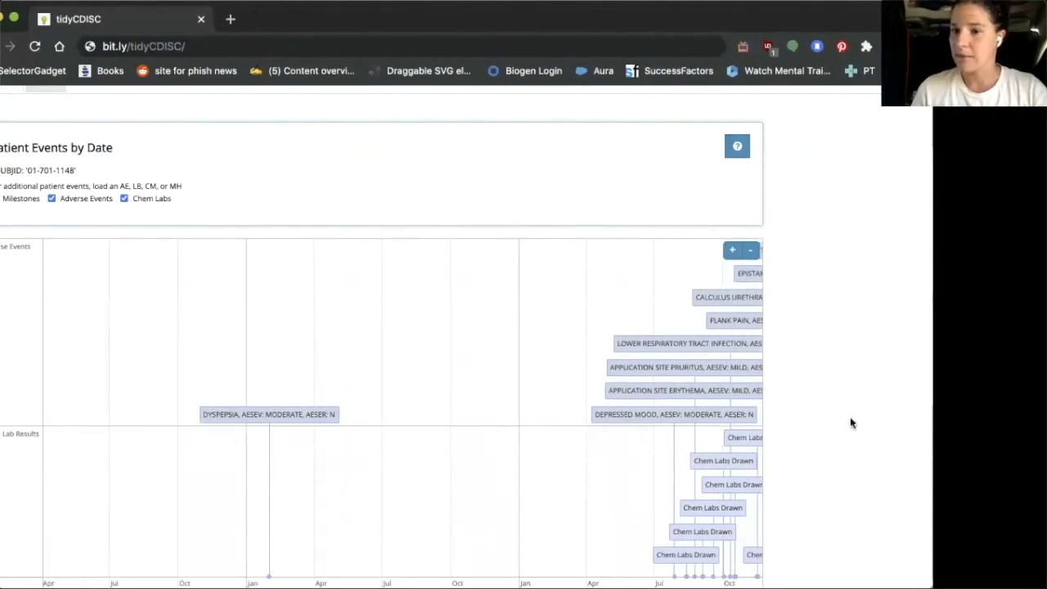
Open the patient's metrics by visit, review the sodium plot over ADY, and add a line for baseline
scroll(850, 421, "down", 1)
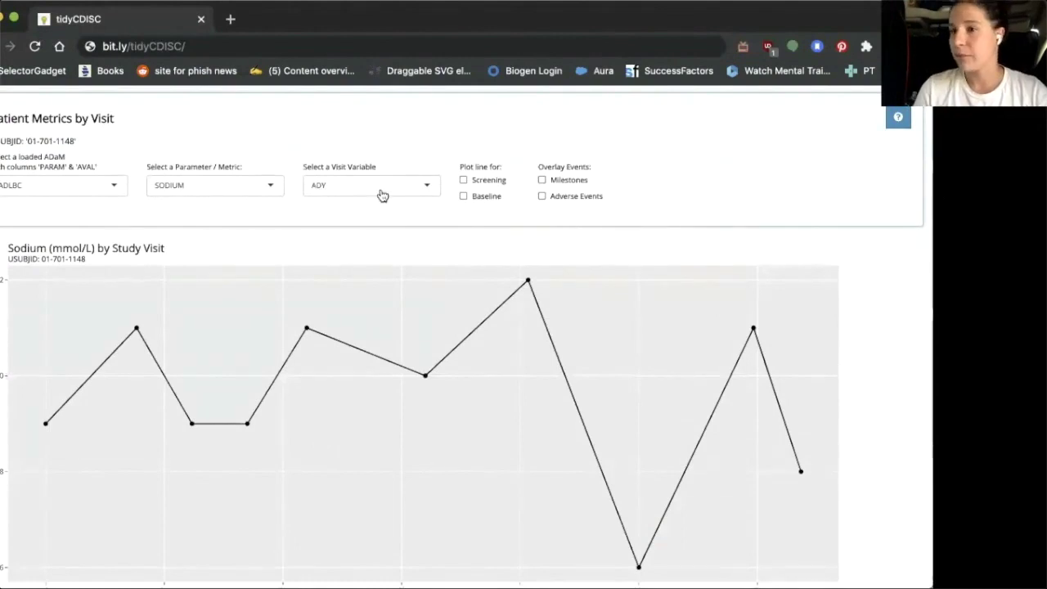
scroll(351, 190, "down", 3)
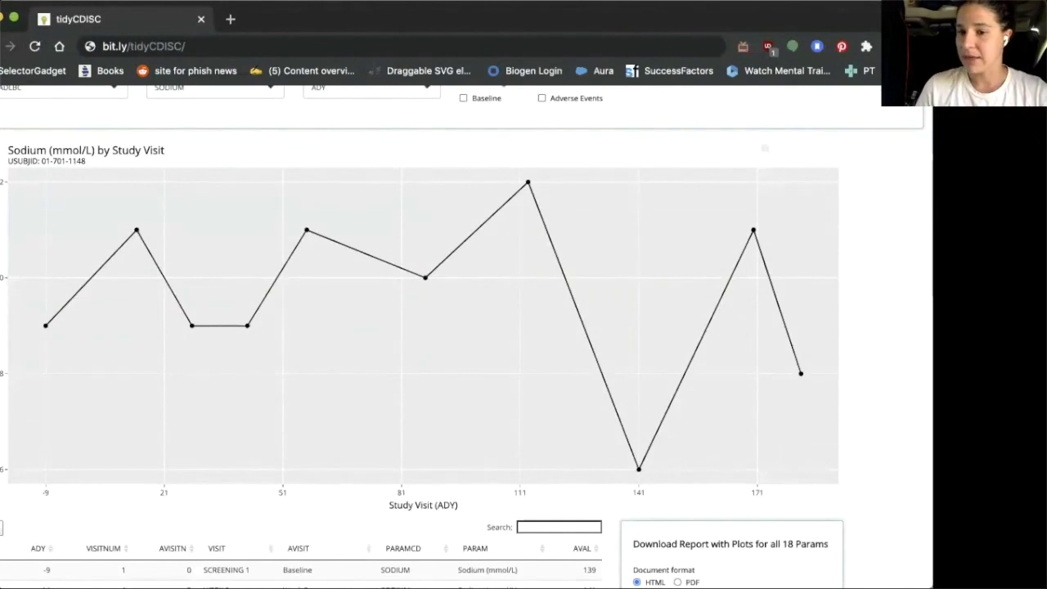
scroll(695, 331, "up", 3)
scroll(695, 330, "up", 1)
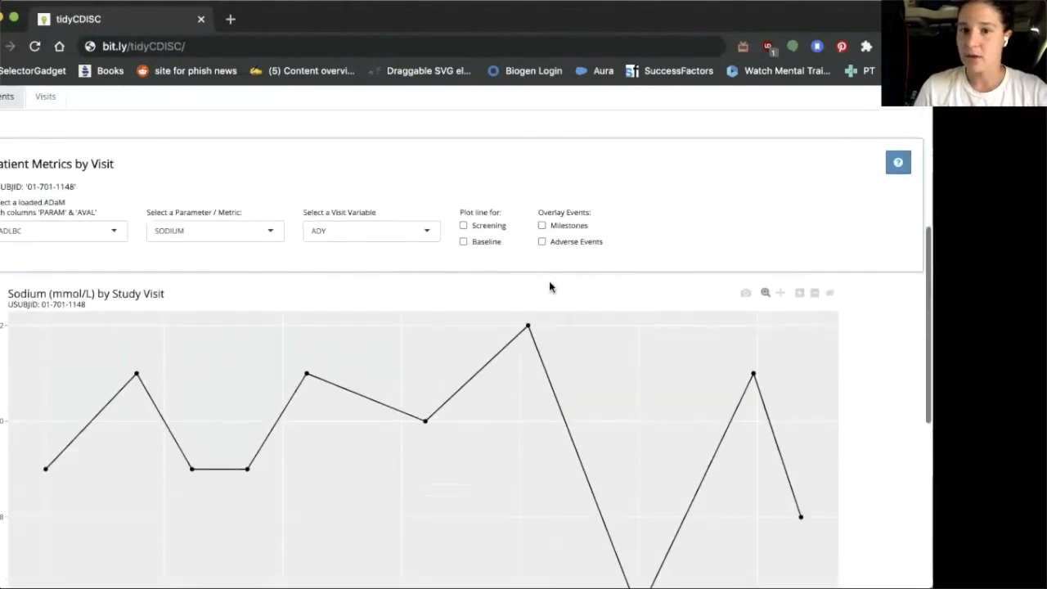
left_click(464, 243)
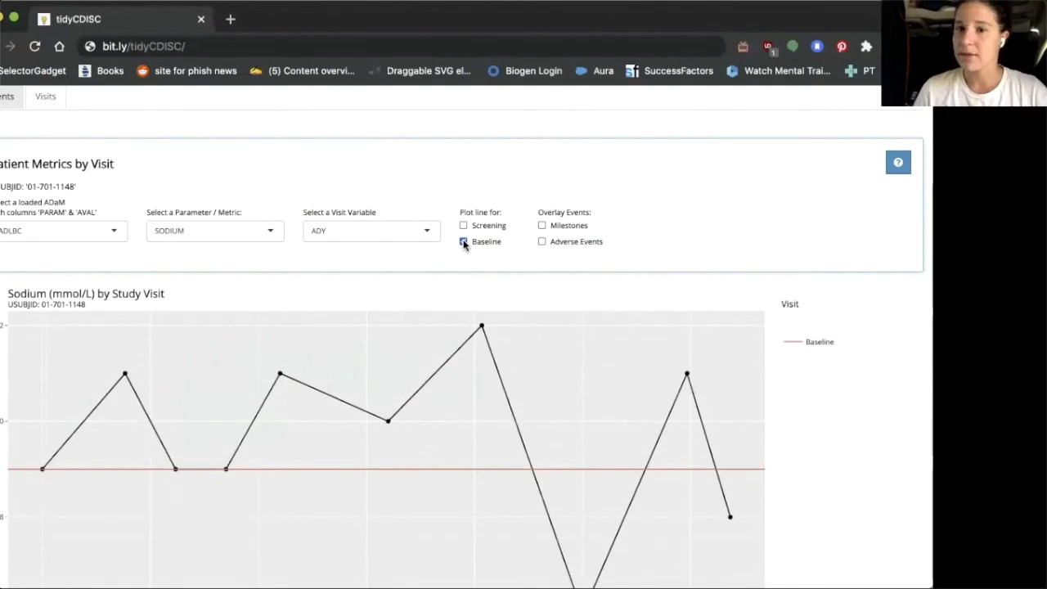
Overlay adverse events on the sodium plot, inspect the event lines, and remove the overlay
left_click(542, 242)
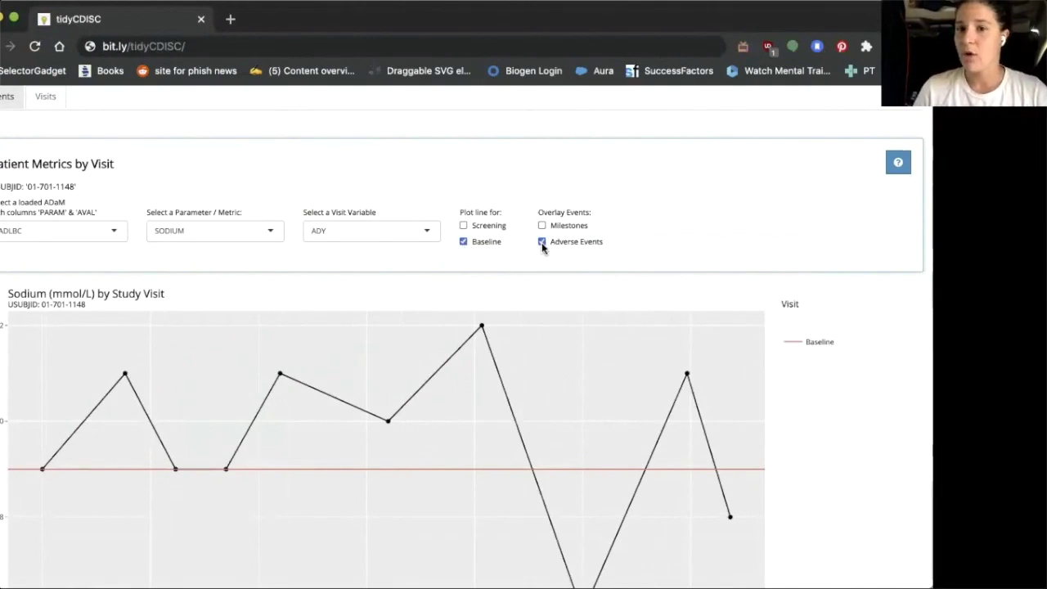
scroll(541, 245, "down", 2)
scroll(542, 245, "down", 2)
left_click(542, 149)
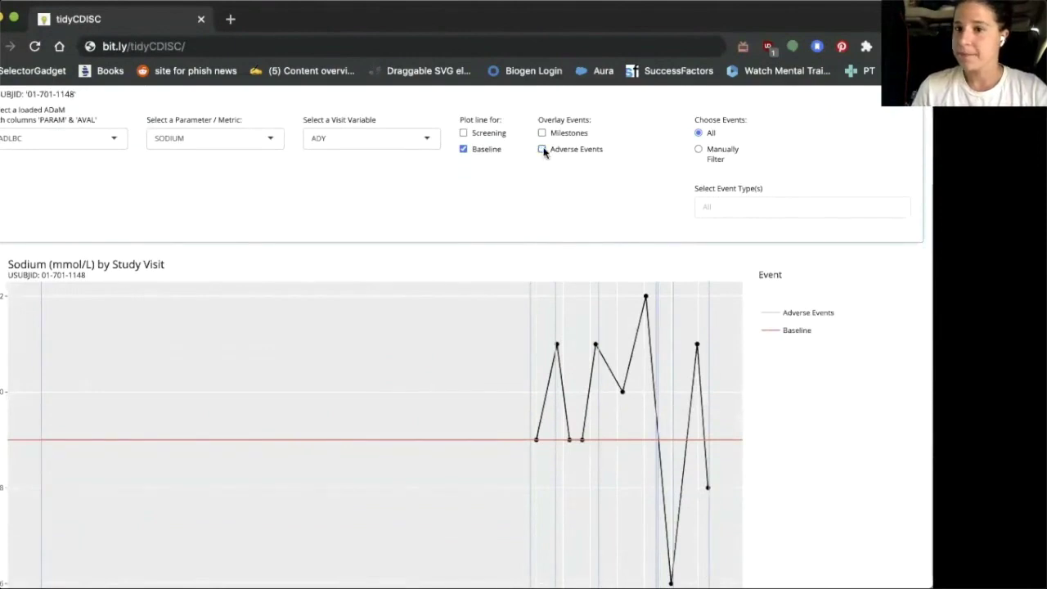
Examine the sodium visit records and the options for downloading a report of all parameter plots
scroll(542, 150, "down", 3)
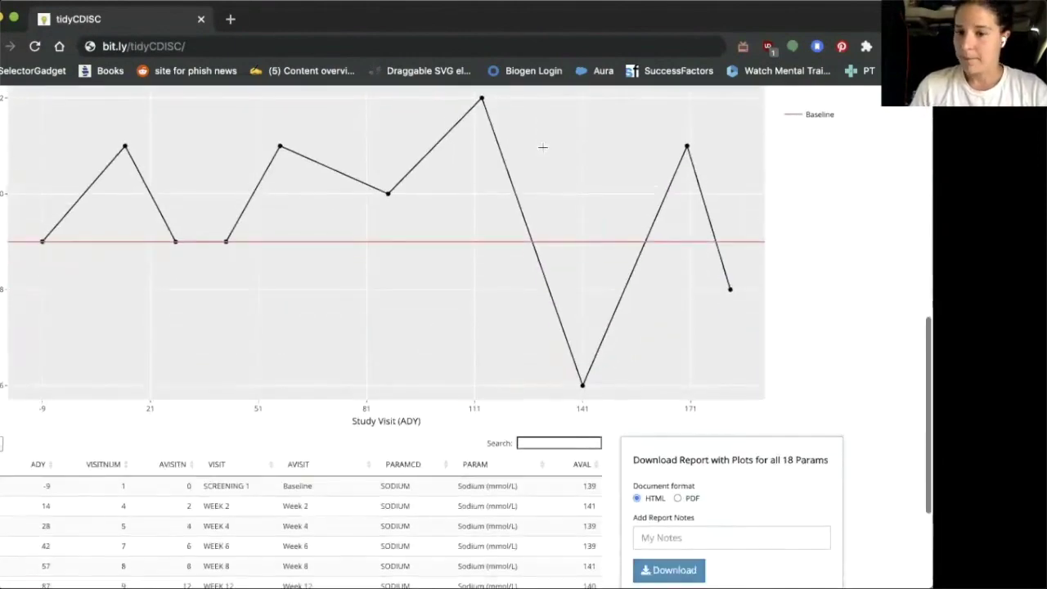
scroll(542, 147, "down", 5)
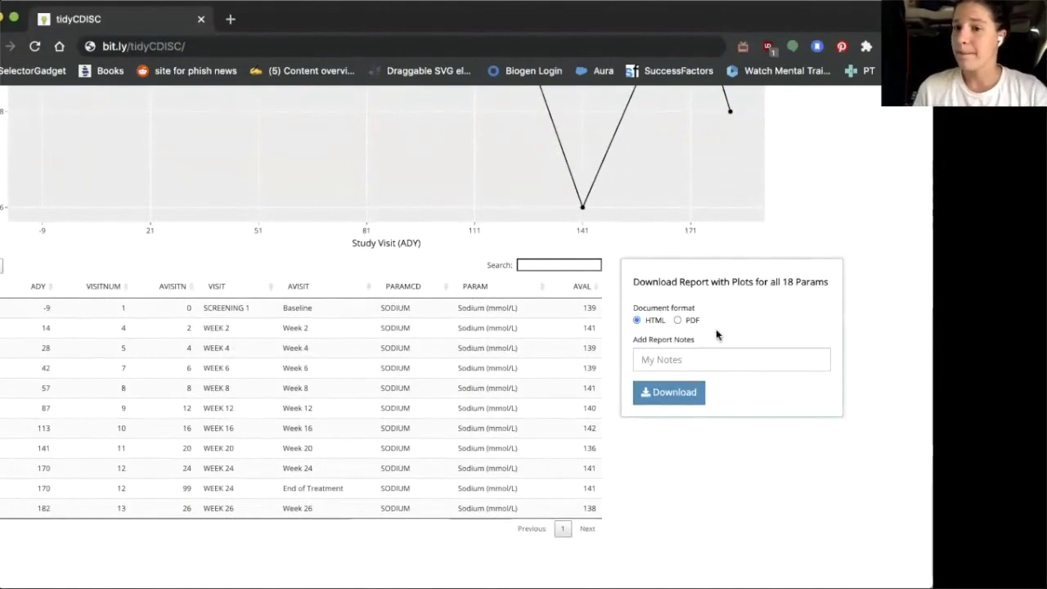
scroll(815, 231, "up", 1)
scroll(815, 231, "up", 10)
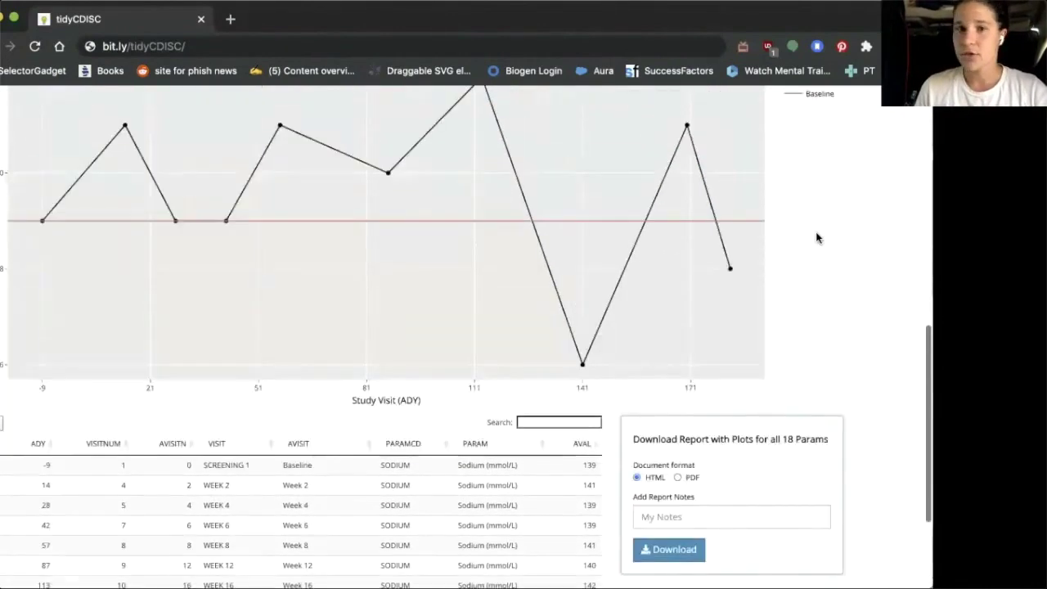
Change the plotted parameter to PROT and add a baseline line to the protein plot
scroll(67, 174, "up", 2)
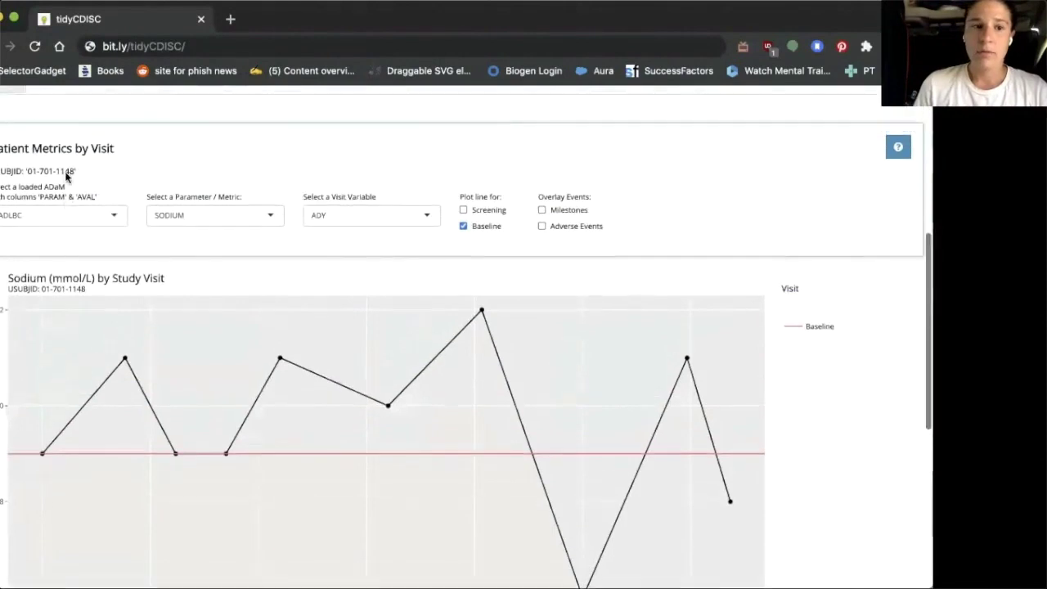
left_click(161, 221)
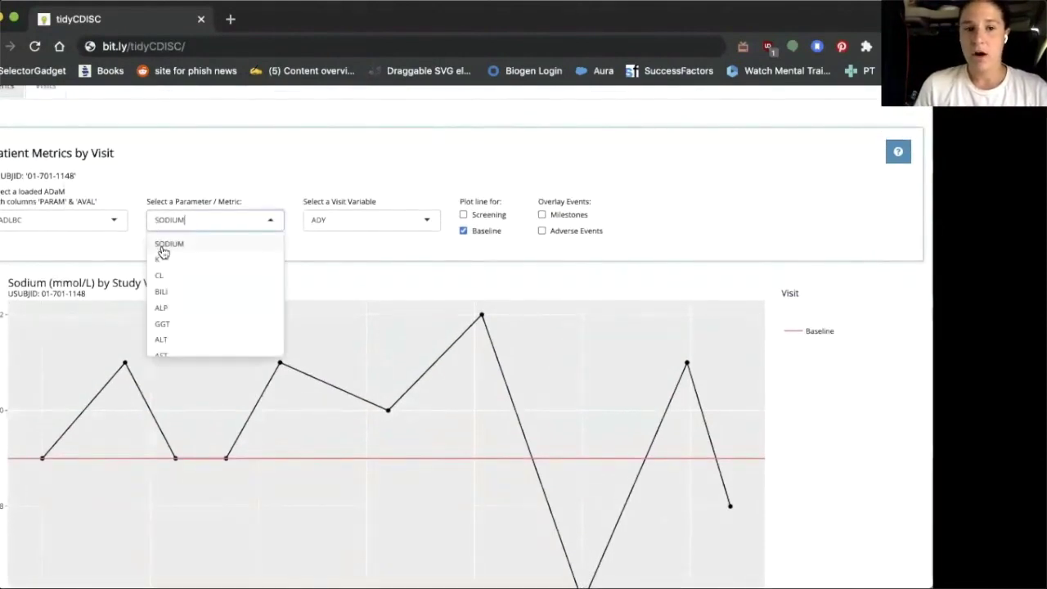
scroll(166, 296, "down", 3)
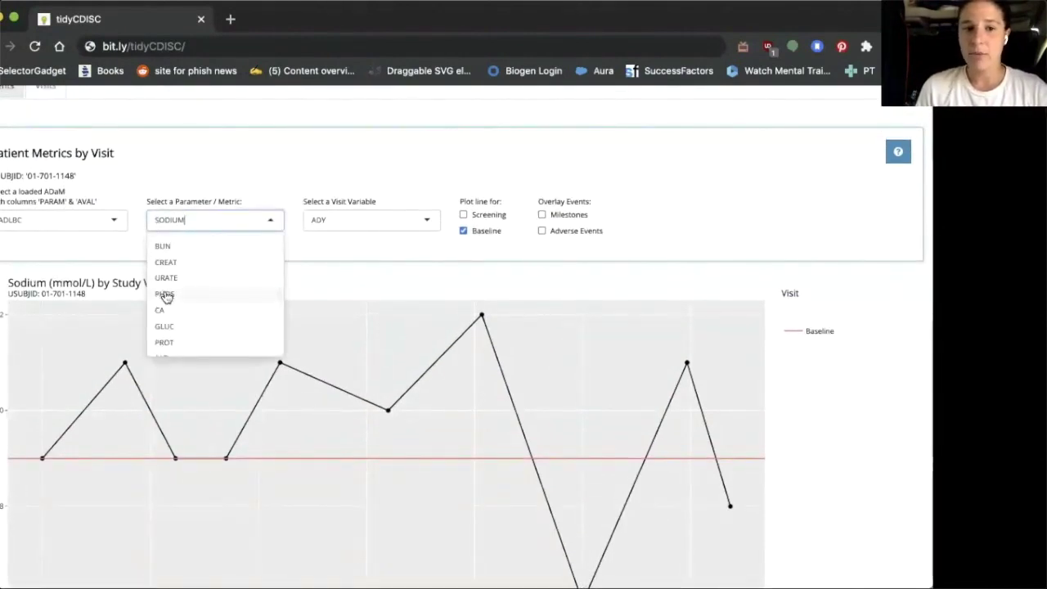
scroll(166, 296, "down", 1)
left_click(166, 296)
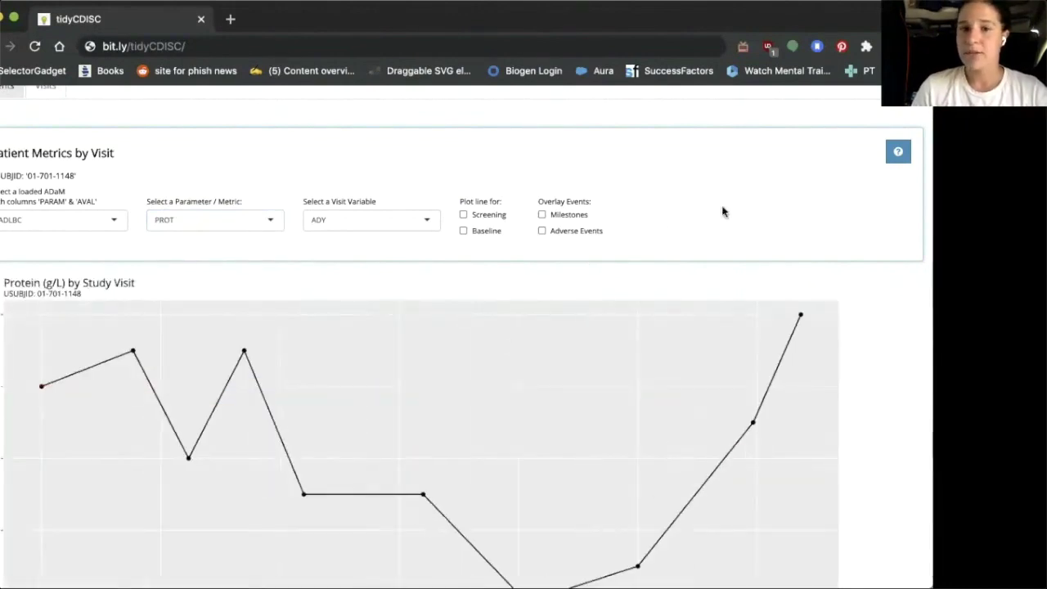
left_click(461, 230)
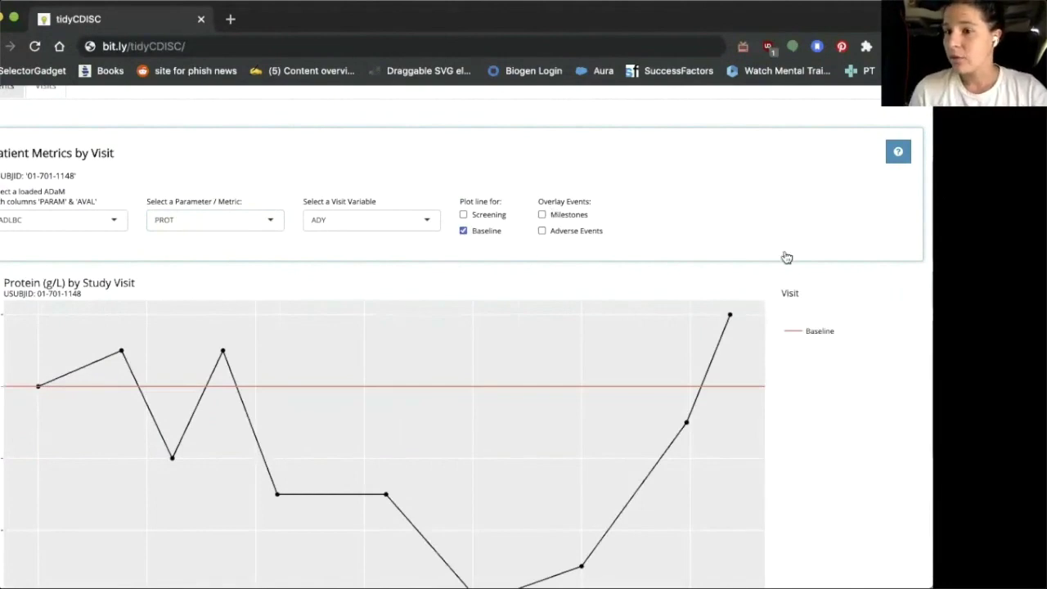
Review the protein plot, its visit records, and the report's document format and notes options
scroll(782, 253, "down", 4)
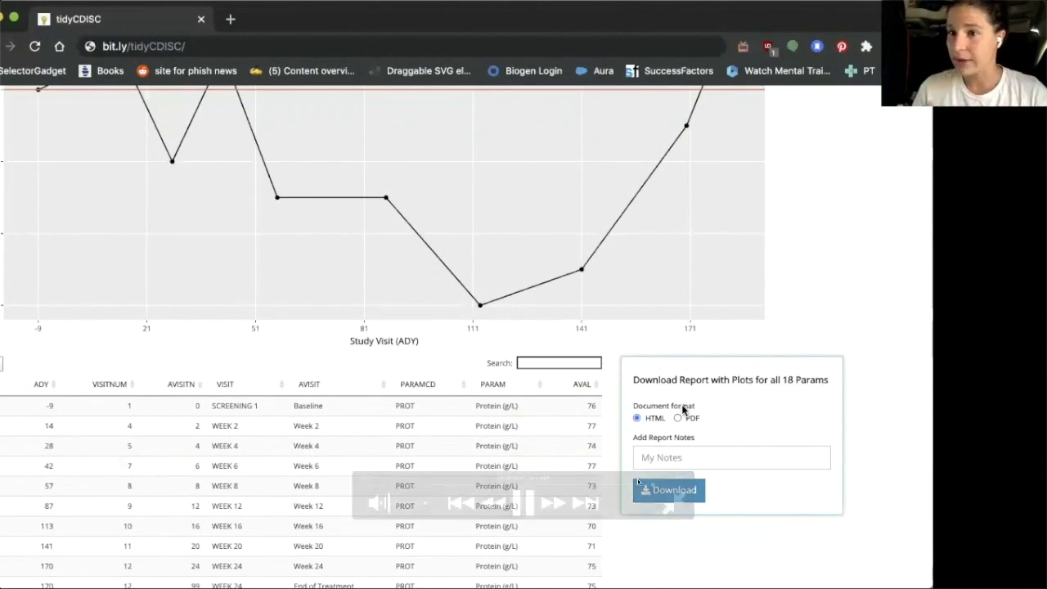
scroll(764, 331, "down", 3)
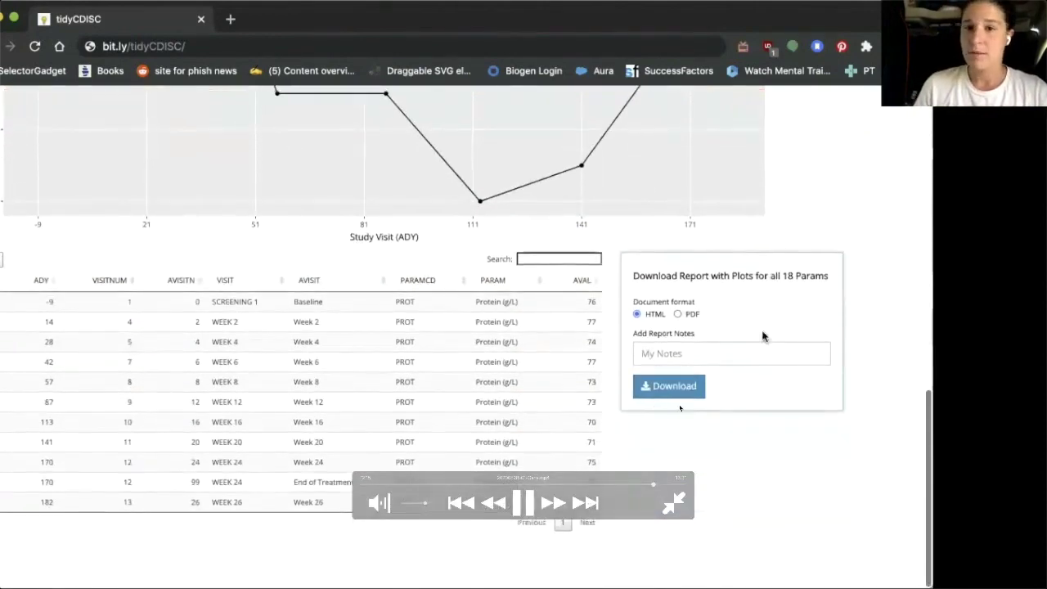
scroll(763, 333, "up", 8)
scroll(762, 336, "up", 3)
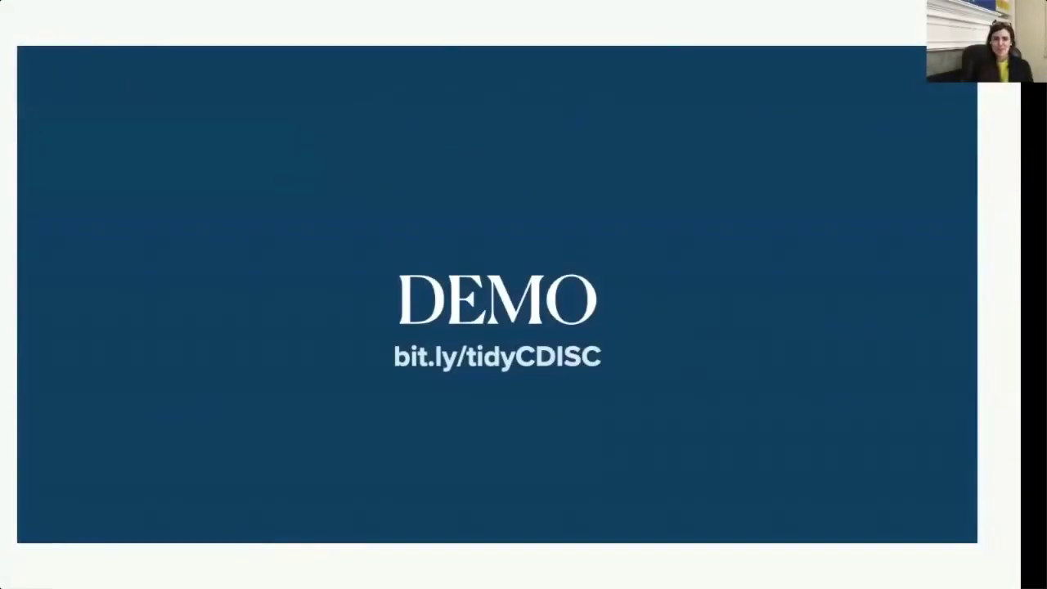
key("Right")
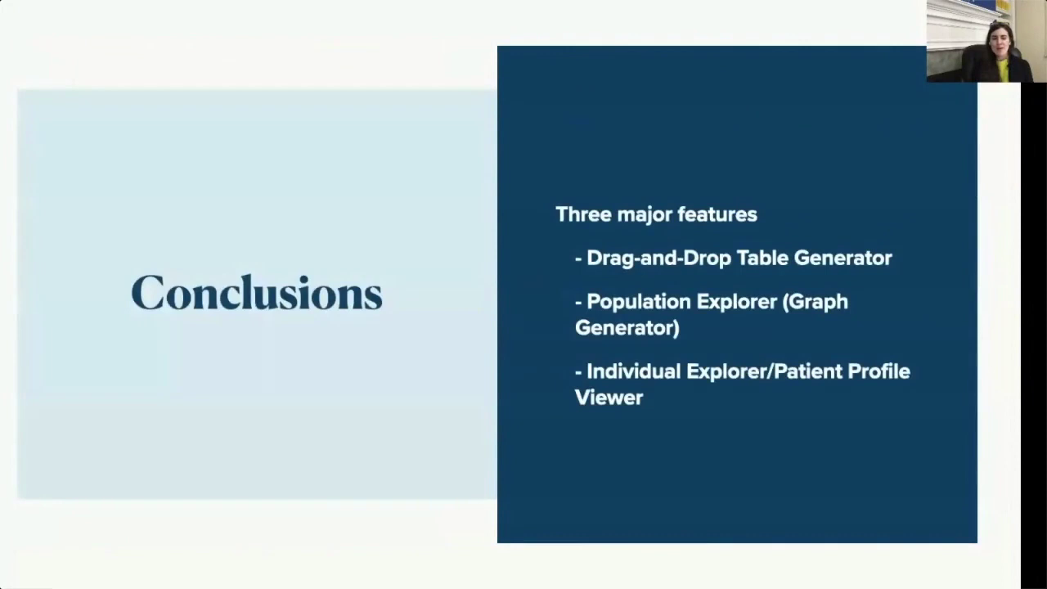